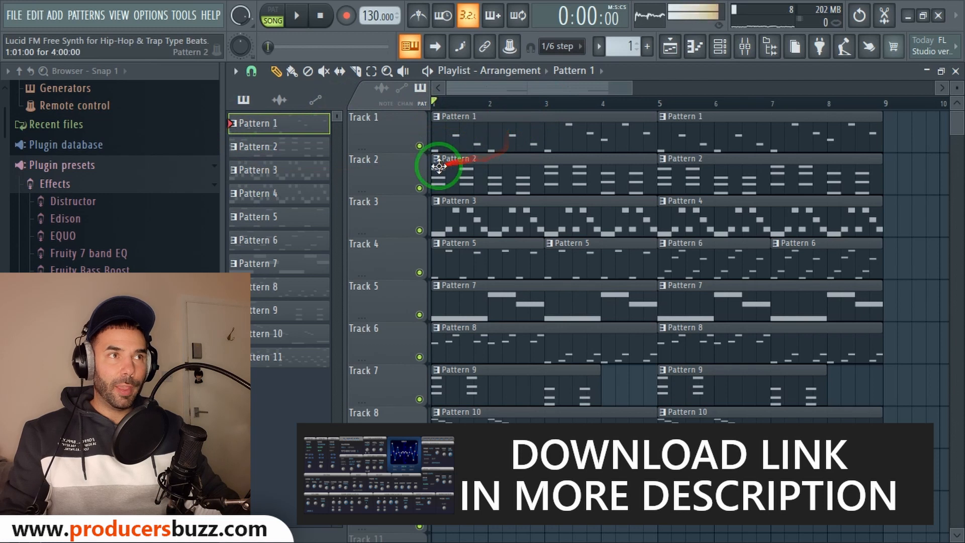
# - Open the BL HongKong channel's Lucid synth from the channel rack, narrow the browser and reposition the plugin window to inspect its whole interface
pyautogui.click(719, 46)
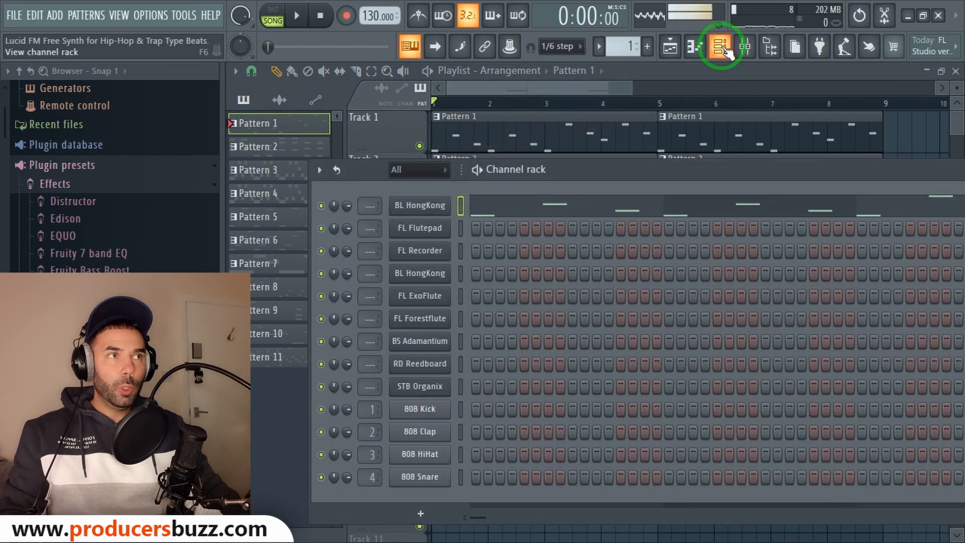
pyautogui.click(419, 206)
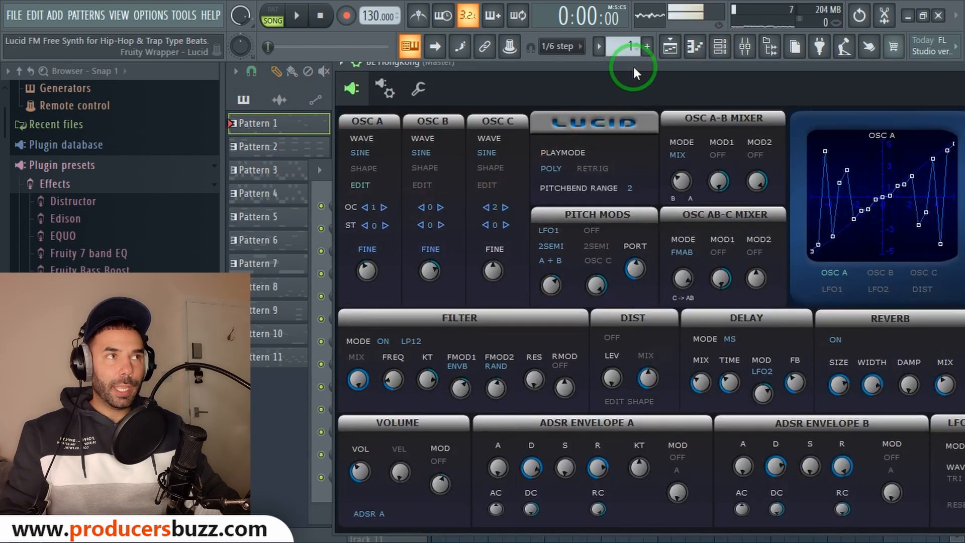
pyautogui.moveTo(632, 65); pyautogui.dragTo(456, 75)
pyautogui.moveTo(221, 146); pyautogui.dragTo(146, 123)
pyautogui.moveTo(302, 74); pyautogui.dragTo(369, 71)
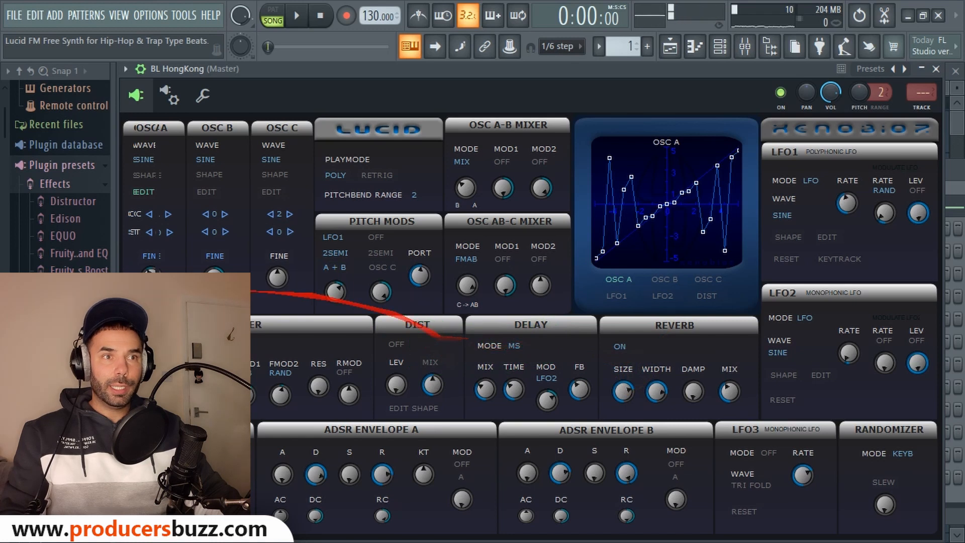
pyautogui.click(935, 69)
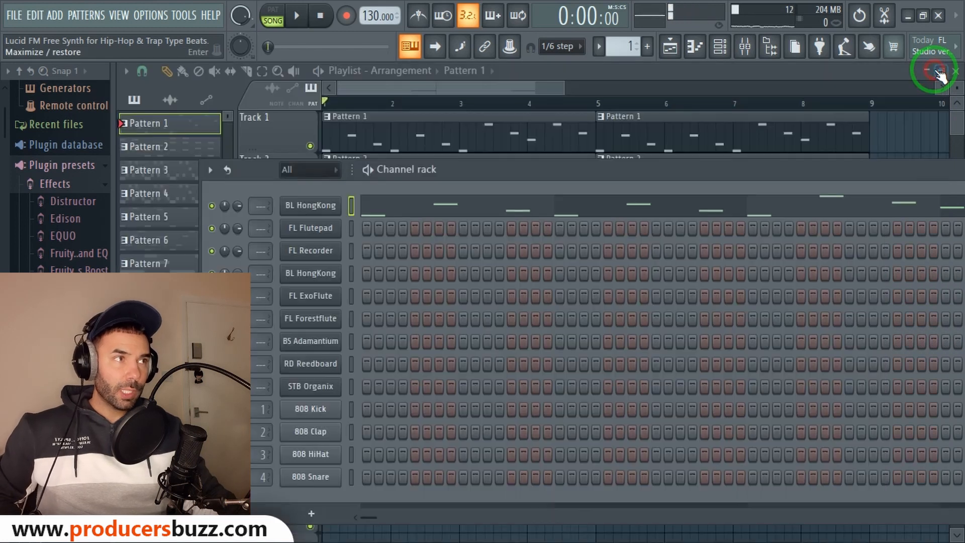
# - Reopen the BL HongKong channel's Lucid synth, look through its full preset list without choosing one, and close the plugin window
pyautogui.click(297, 207)
pyautogui.moveTo(304, 70); pyautogui.dragTo(382, 74)
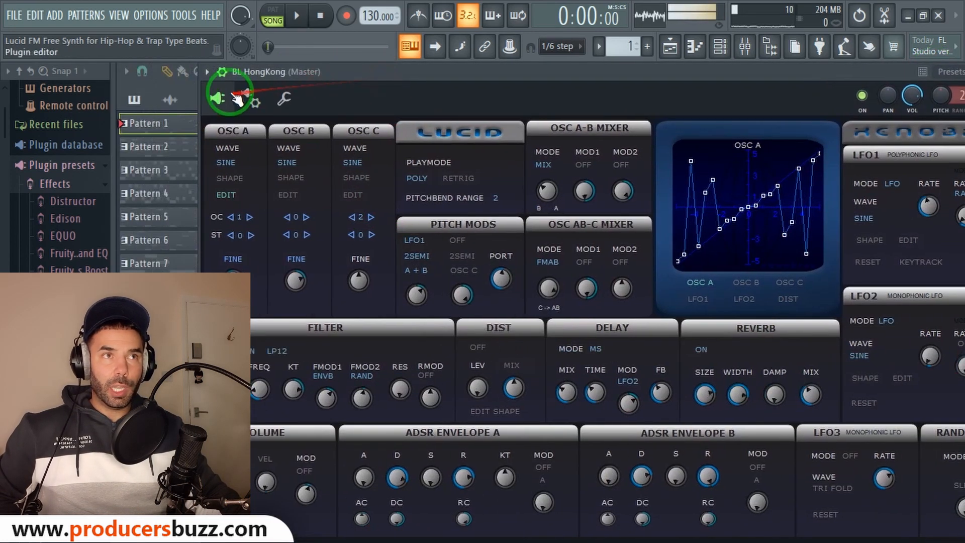
pyautogui.click(207, 72)
pyautogui.click(226, 117)
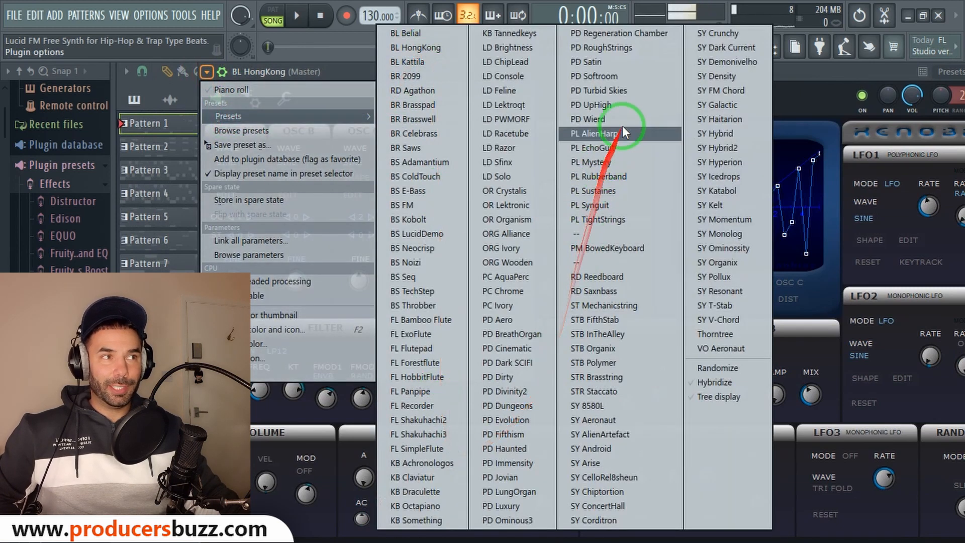
pyautogui.click(817, 70)
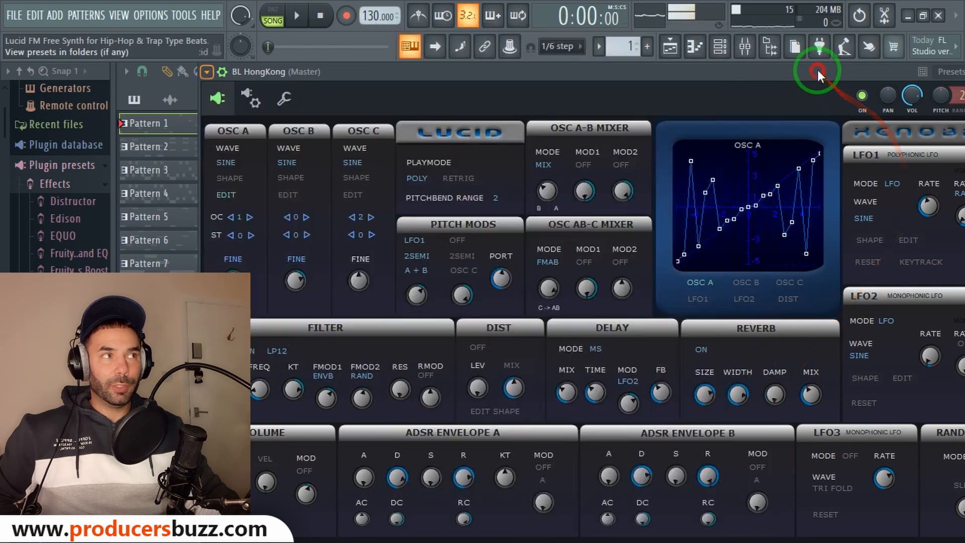
pyautogui.hotkey('alt', 'Tab')
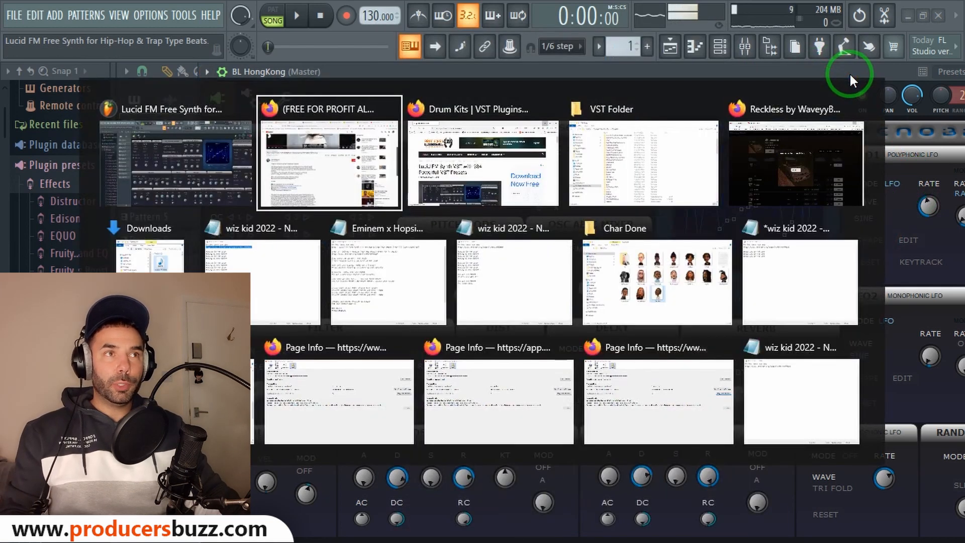
pyautogui.press('Escape')
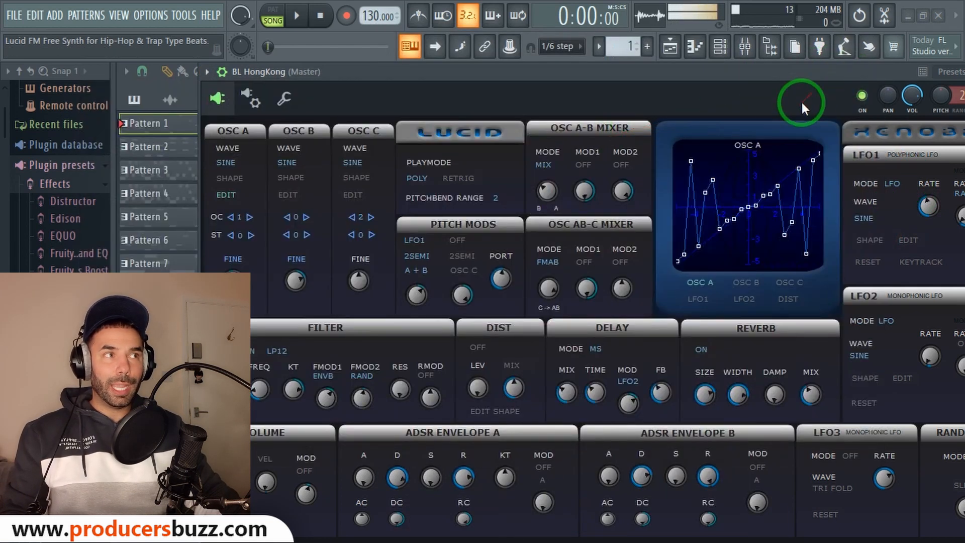
pyautogui.moveTo(750, 73); pyautogui.dragTo(777, 147)
pyautogui.click(549, 78)
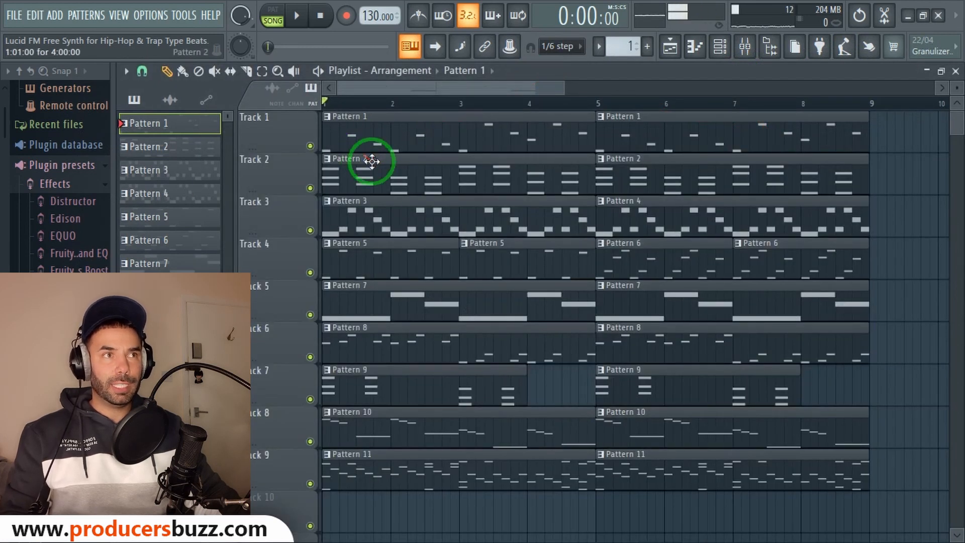
# - Solo Track 1 in the playlist and play it back while viewing Pattern 1's notes in the channel rack
pyautogui.keyDown('ctrl'); pyautogui.click(310, 146); pyautogui.keyUp('ctrl')
pyautogui.press('space')
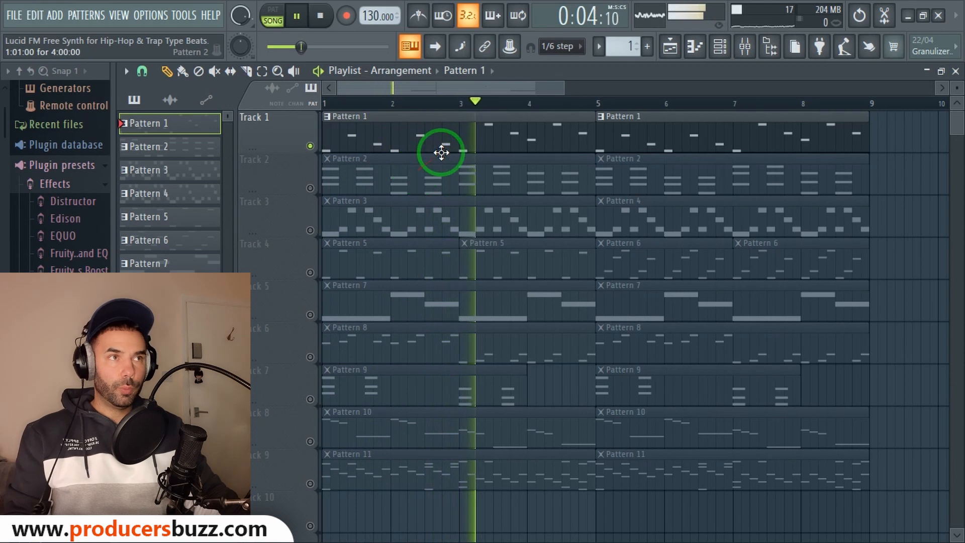
pyautogui.click(720, 50)
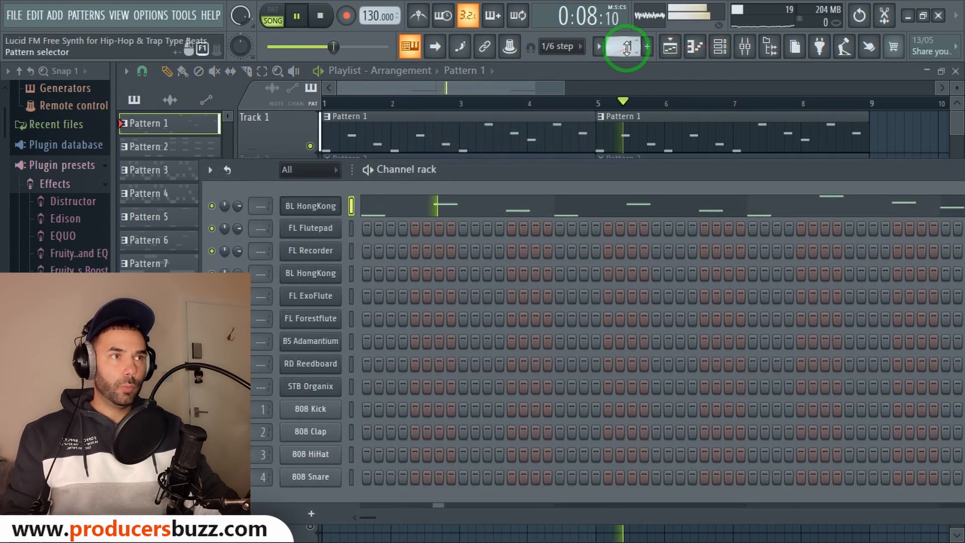
# - Select Pattern 2 and audition Track 2 on its own, with Track 1 muted, stopping playback at the end
pyautogui.moveTo(626, 47); pyautogui.dragTo(620, 63)
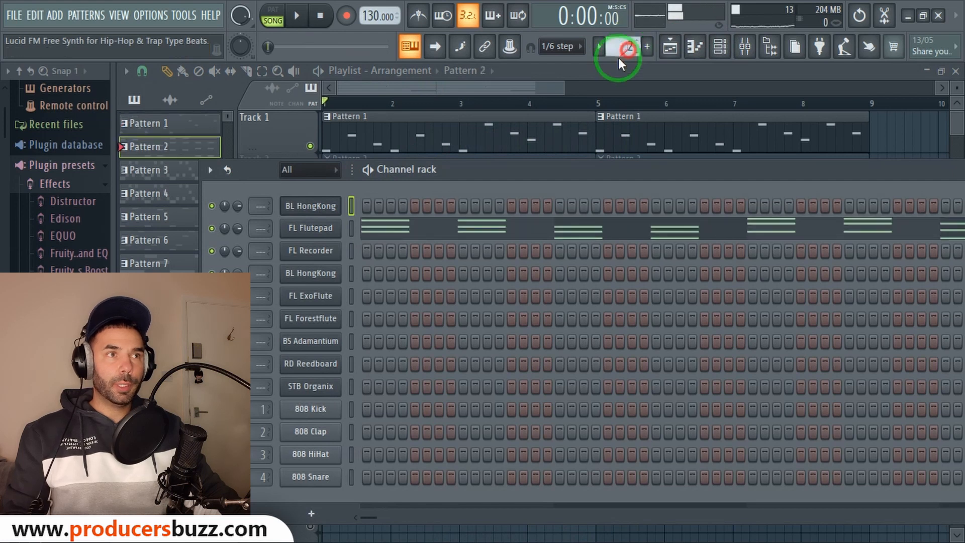
pyautogui.click(415, 93)
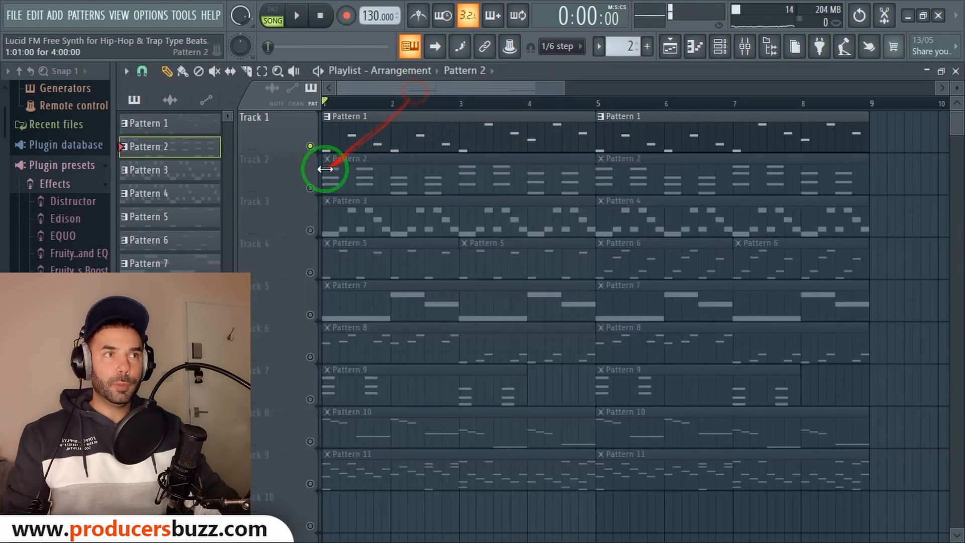
pyautogui.click(310, 188)
pyautogui.click(310, 145)
pyautogui.press('space')
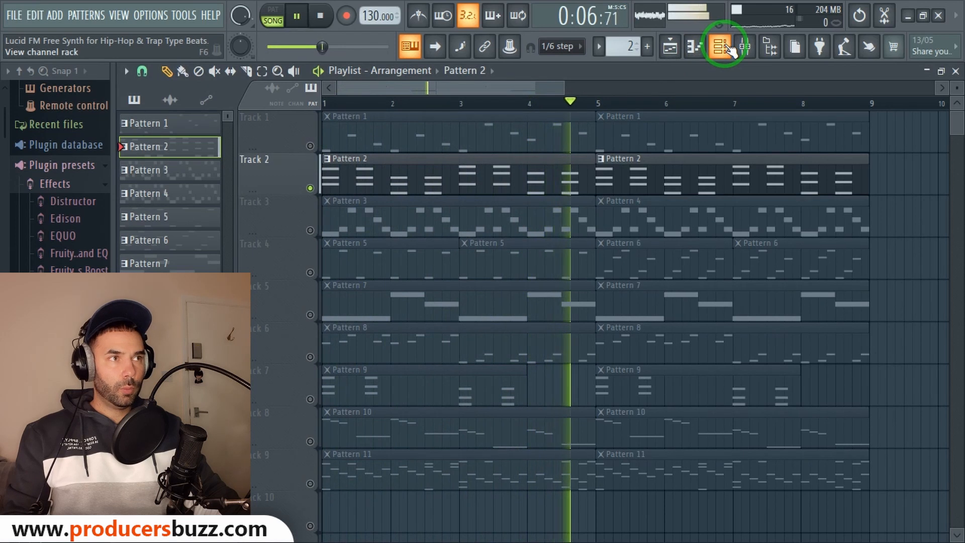
pyautogui.press('space')
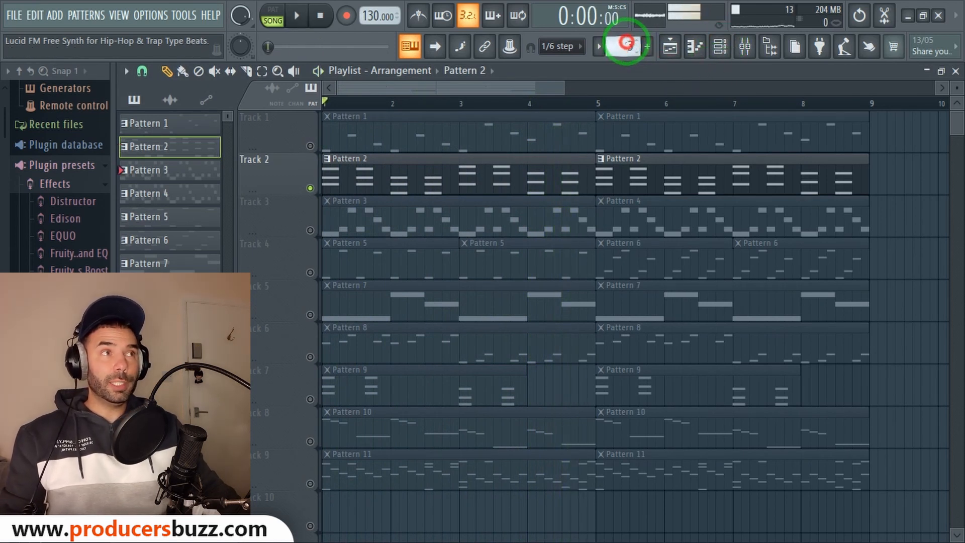
# - Audition Track 3 on its own with Track 2 muted, checking in the channel rack which channel Pattern 3 uses
pyautogui.click(310, 230)
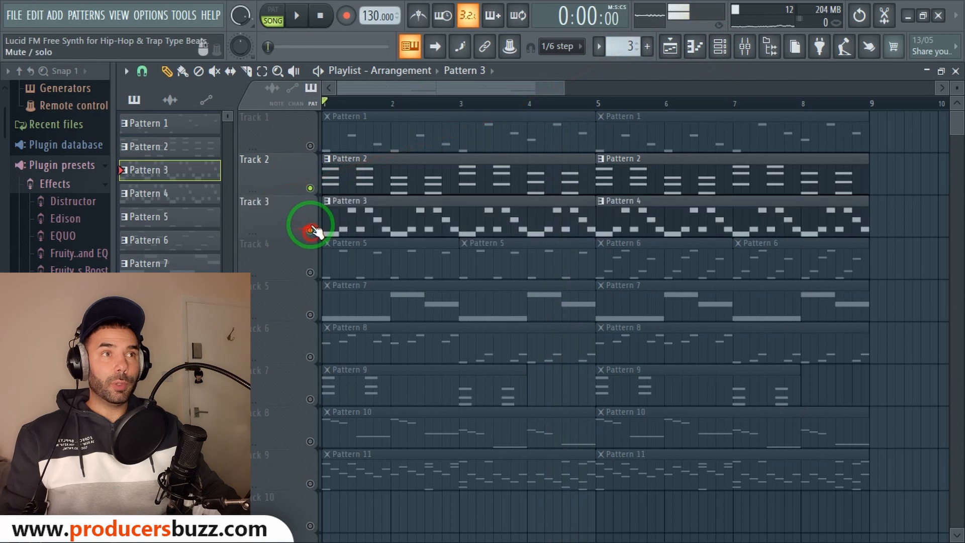
pyautogui.click(310, 188)
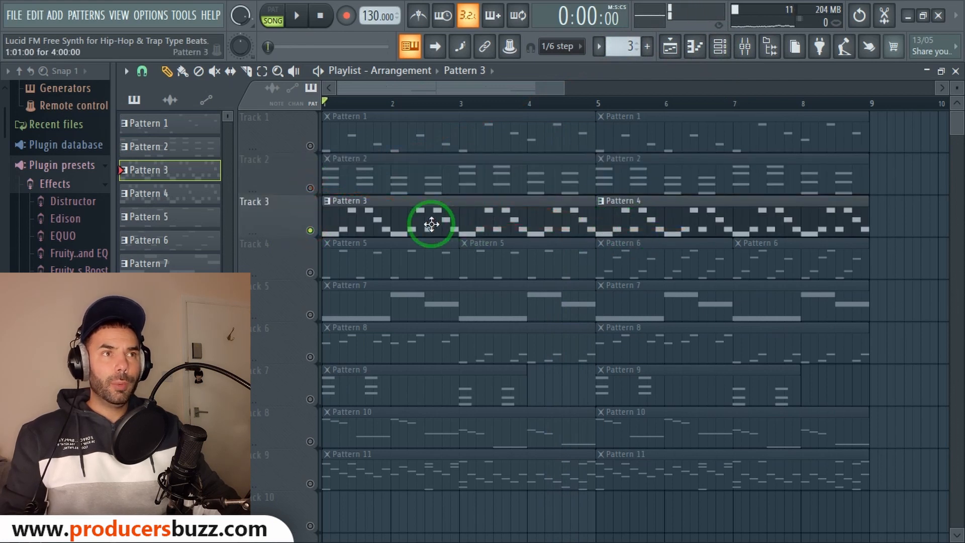
pyautogui.click(720, 47)
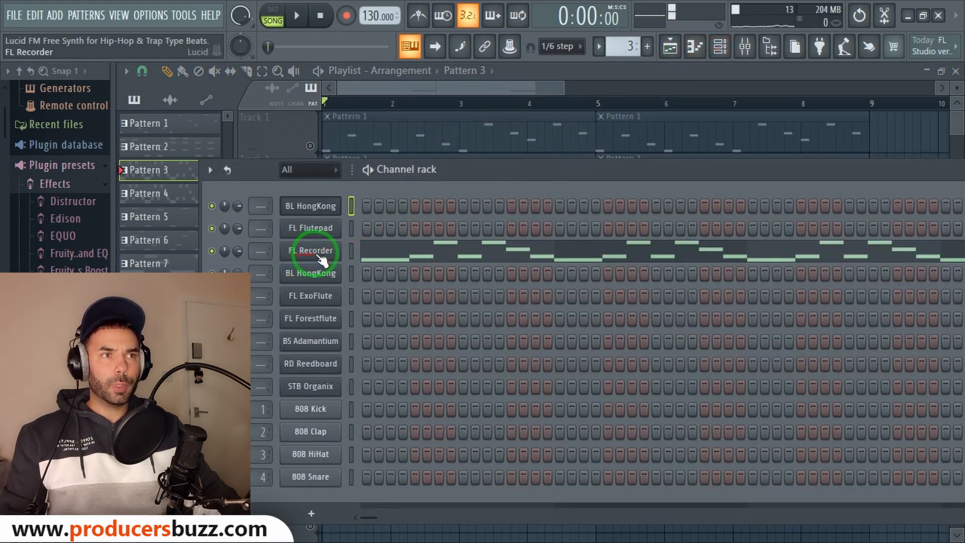
pyautogui.click(408, 87)
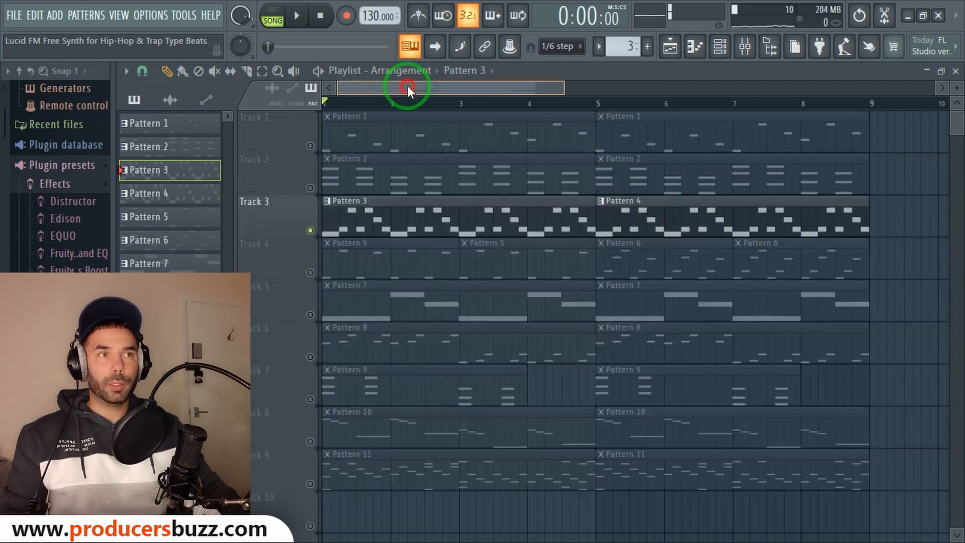
pyautogui.press('space')
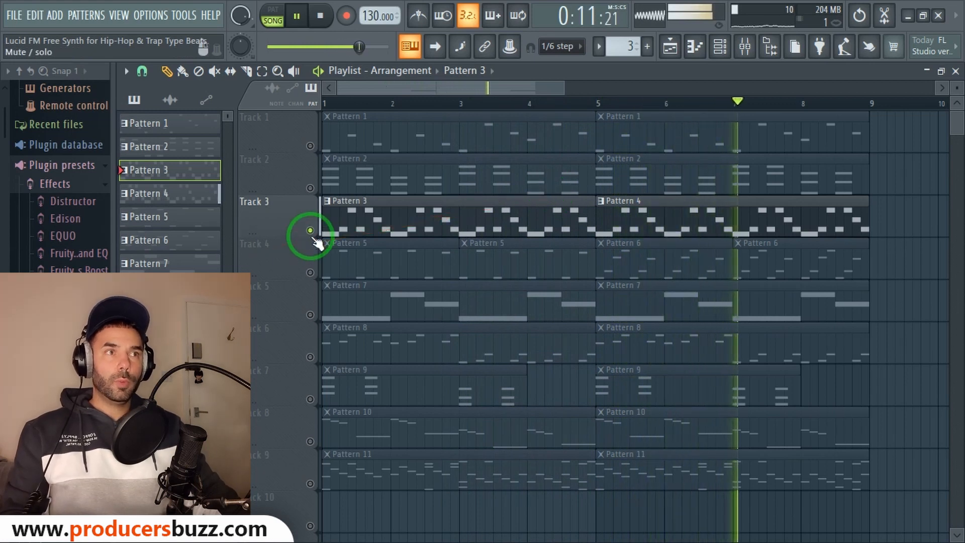
pyautogui.press('space')
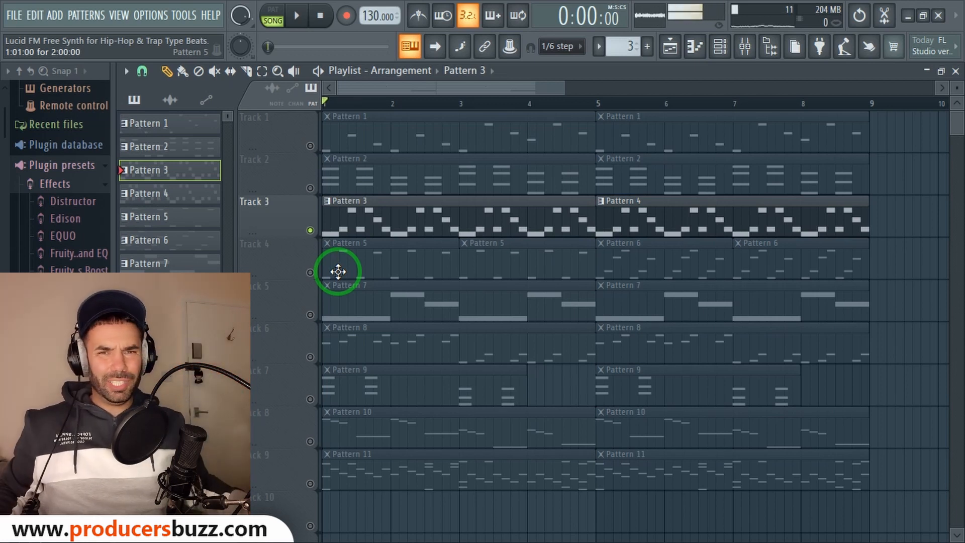
# - Audition Track 4 on its own while viewing the notes of Patterns 5 and 6 in the channel rack, ending with playback stopped
pyautogui.click(338, 272)
pyautogui.press('space')
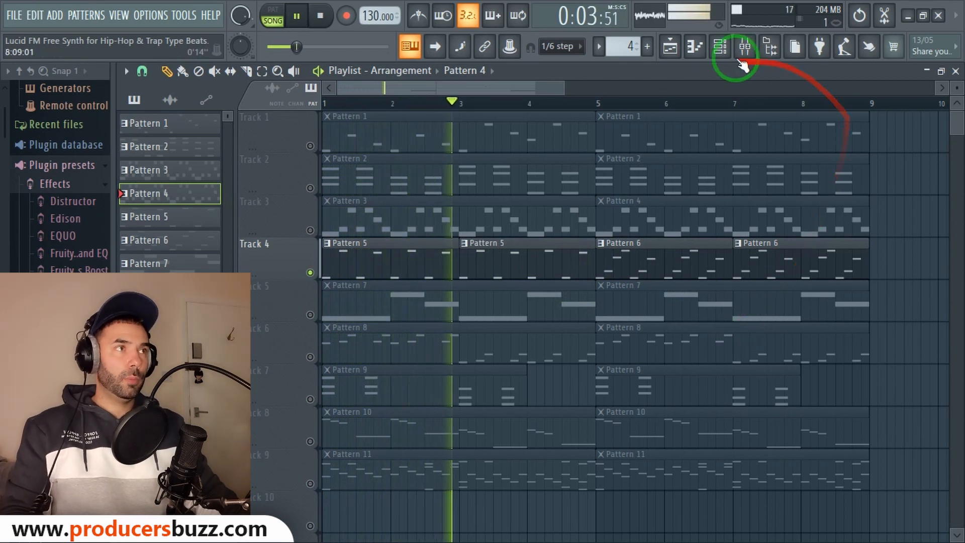
pyautogui.click(720, 46)
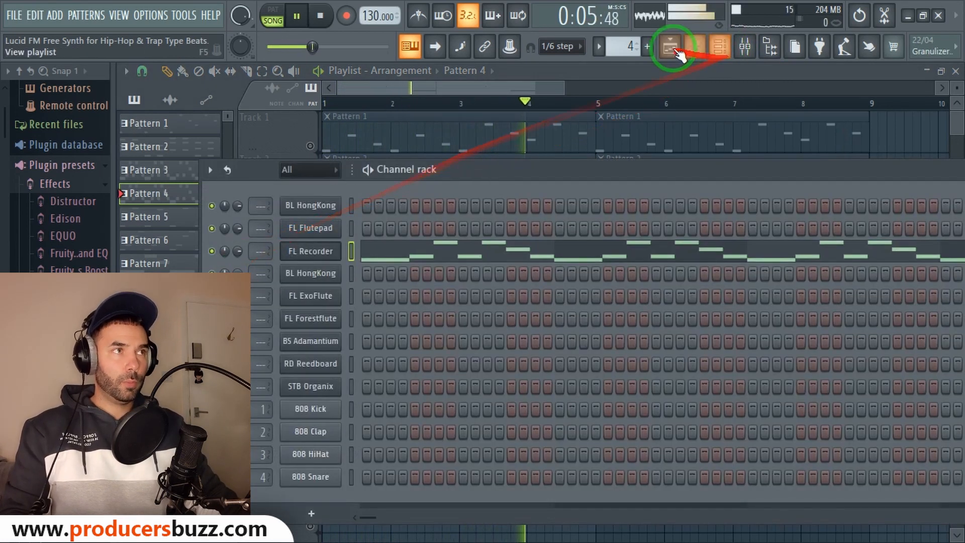
pyautogui.scroll(-1, 633, 47)
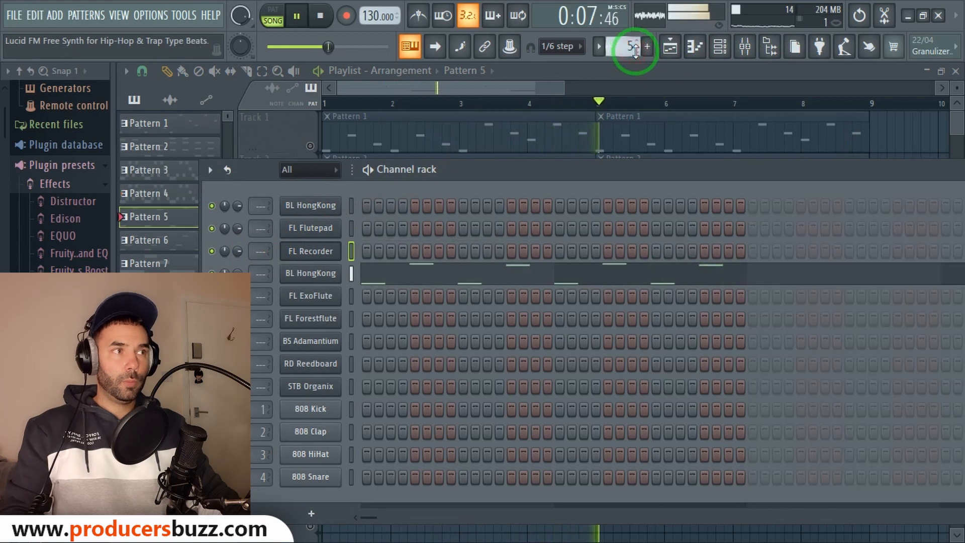
pyautogui.scroll(-1, 632, 46)
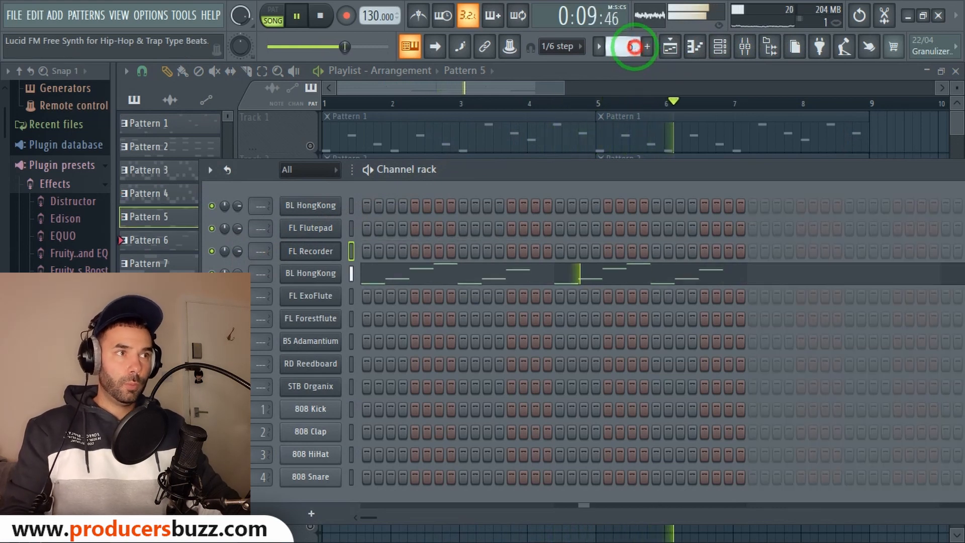
pyautogui.click(499, 84)
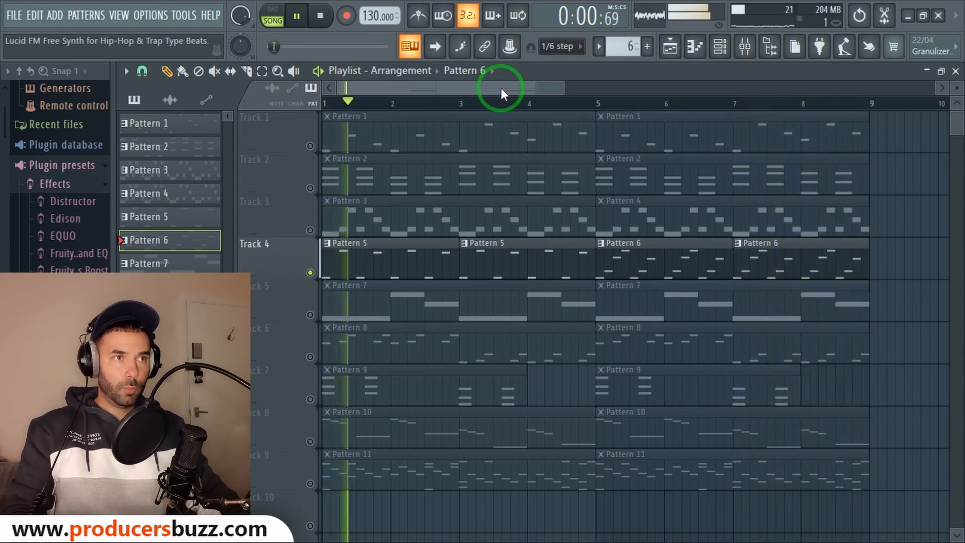
pyautogui.press('space')
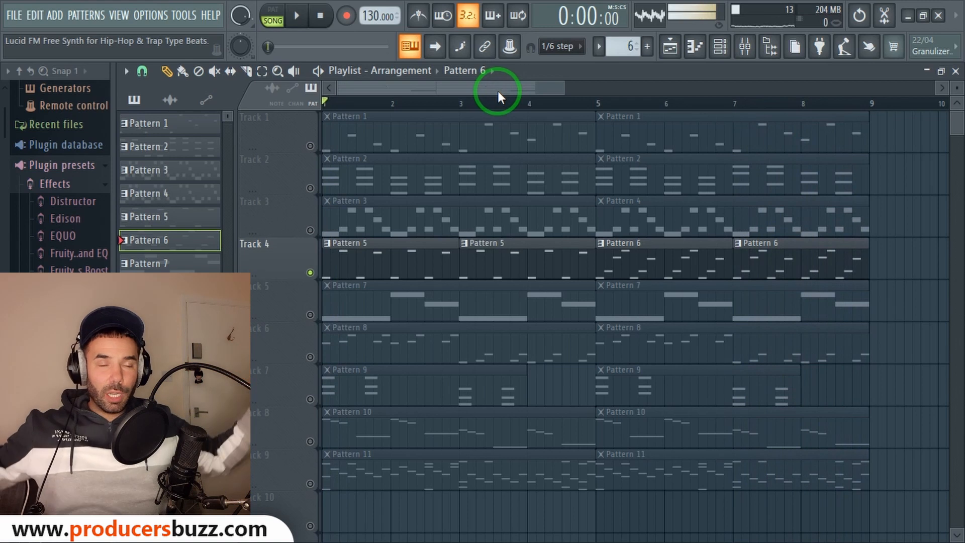
pyautogui.click(724, 47)
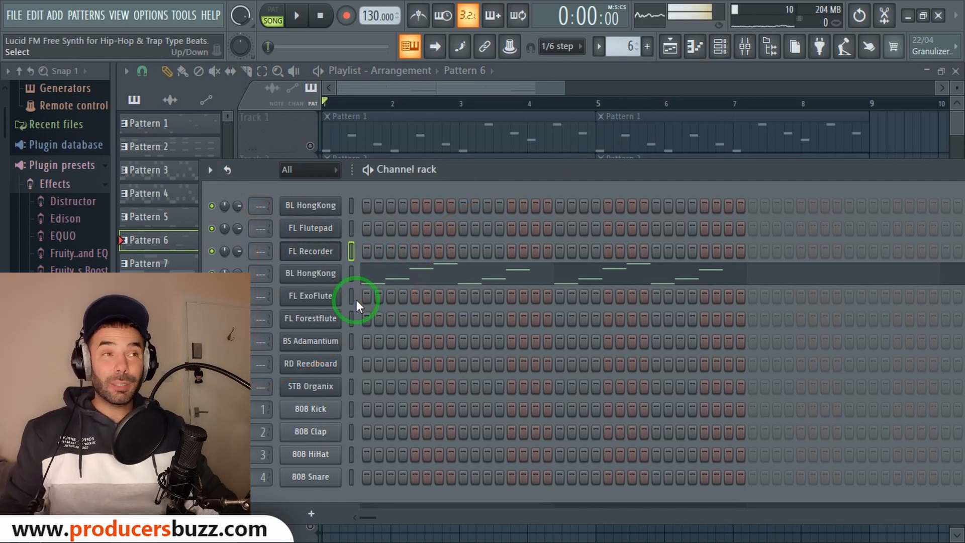
pyautogui.click(482, 97)
# - Switch to the Producers Buzz website in Firefox and go to its home page
pyautogui.hotkey('alt', 'Tab')
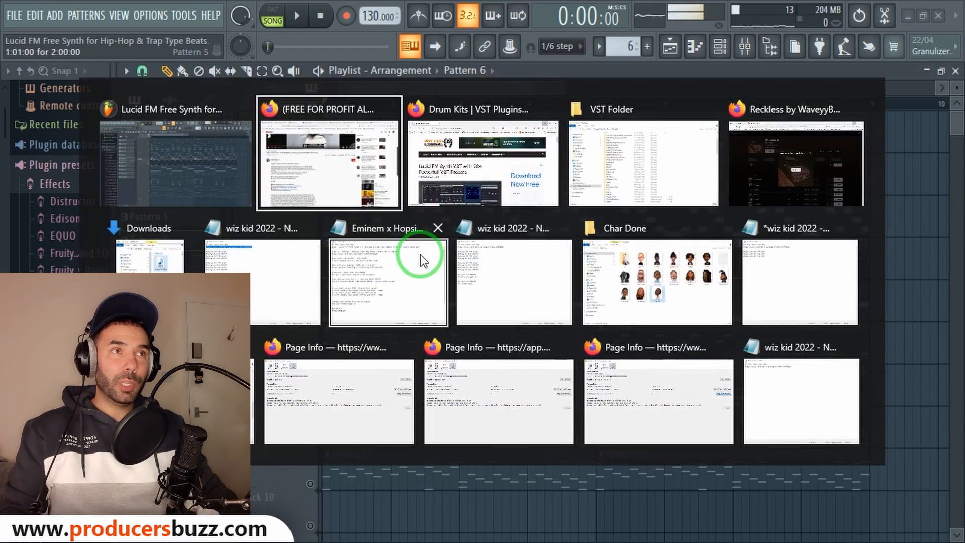
pyautogui.hotkey('alt', 'Tab')
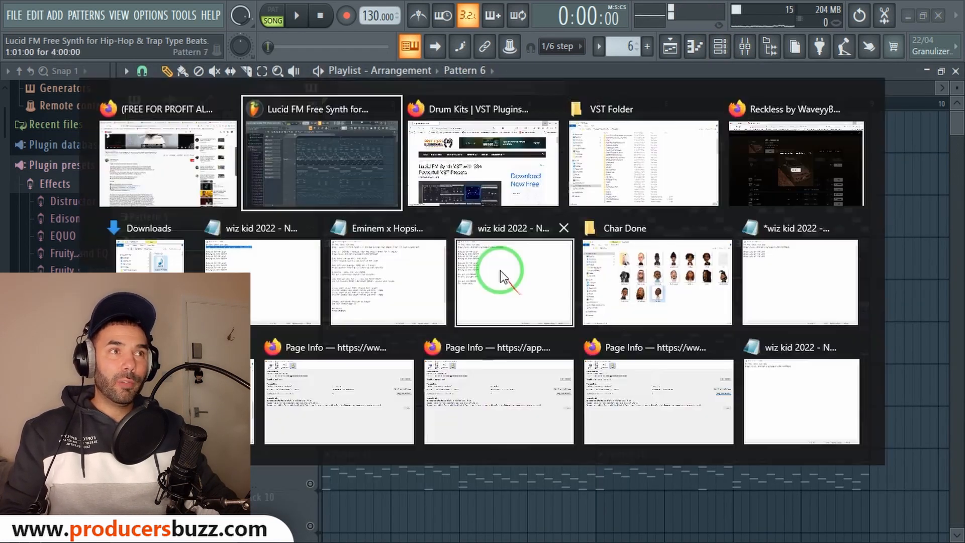
pyautogui.click(482, 163)
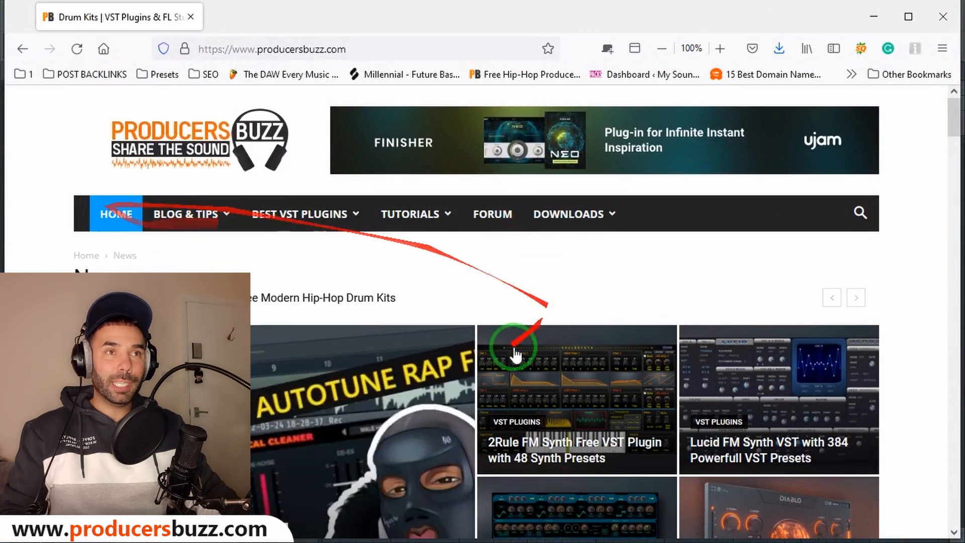
# - Search the website for "Lucid" and open the article Lucid FM Synth VST with 384 Powerfull VST Presets
pyautogui.scroll(-2, 637, 374)
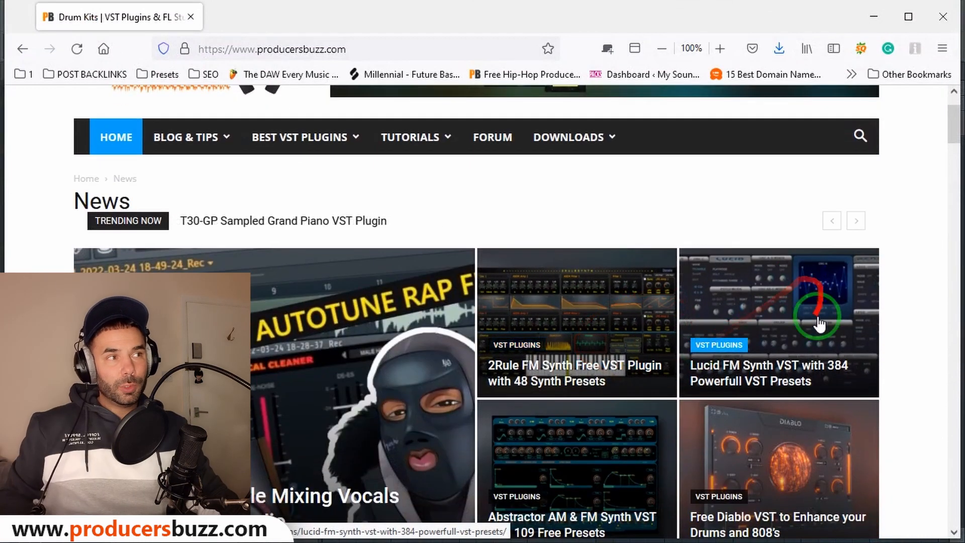
pyautogui.click(860, 136)
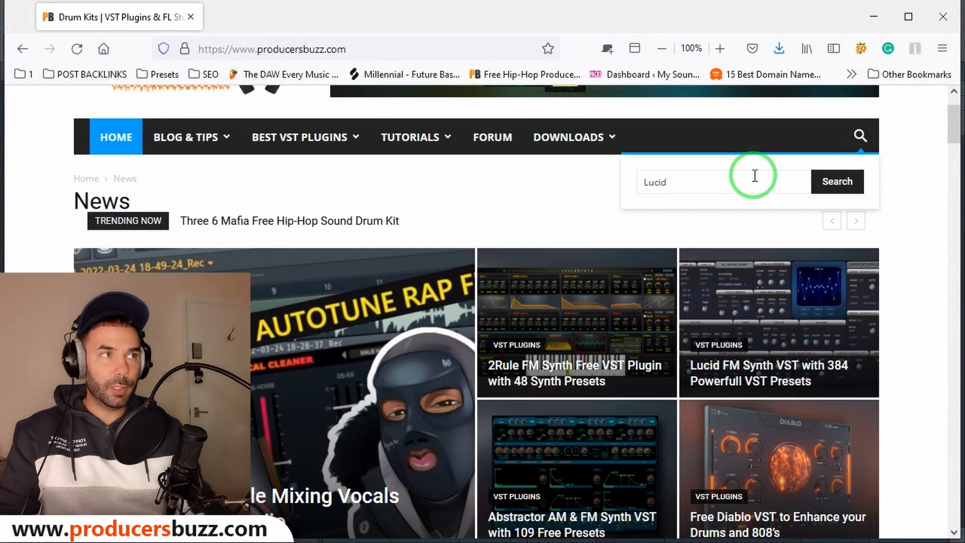
pyautogui.click(726, 242)
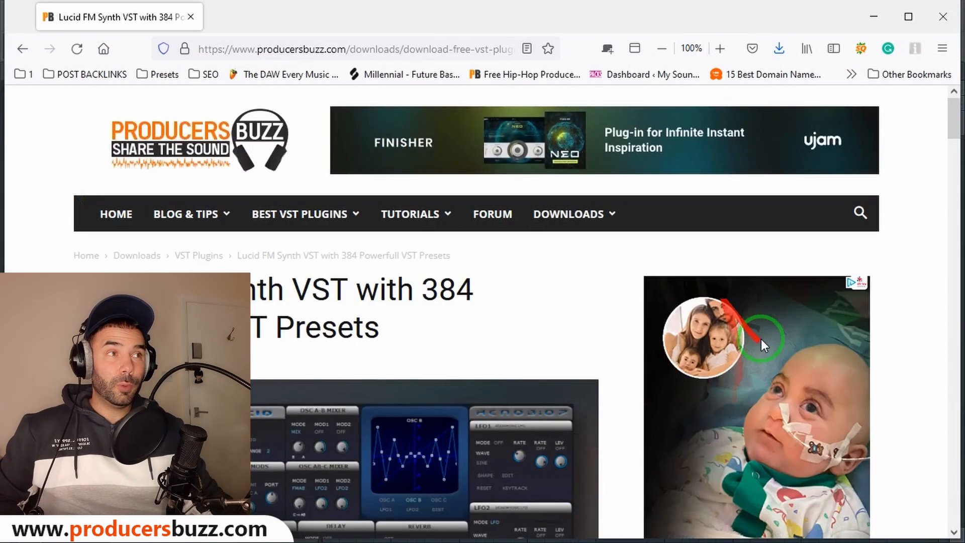
# - Look through the Lucid FM Synth article down to its preset list
pyautogui.scroll(-3, 653, 271)
pyautogui.scroll(-20, 614, 271)
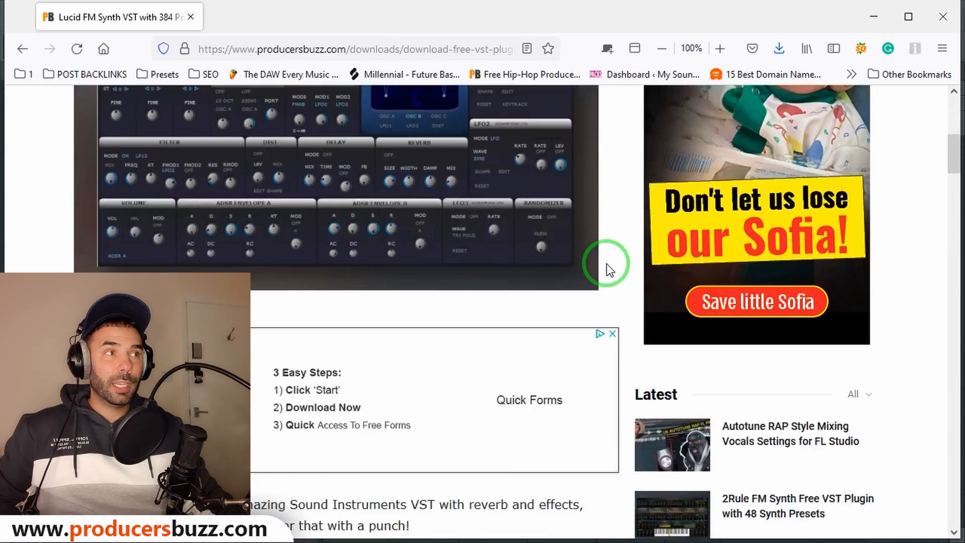
pyautogui.scroll(-15, 605, 316)
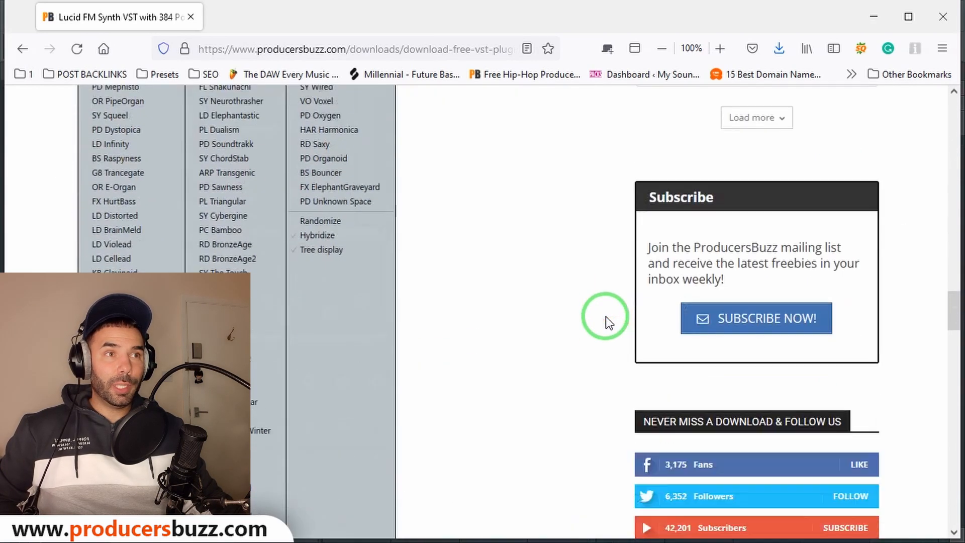
# - Switch to File Explorer and look through the VST Folder on drive D: for the Lucid plugin files
pyautogui.click(880, 19)
pyautogui.hotkey('alt', 'Tab')
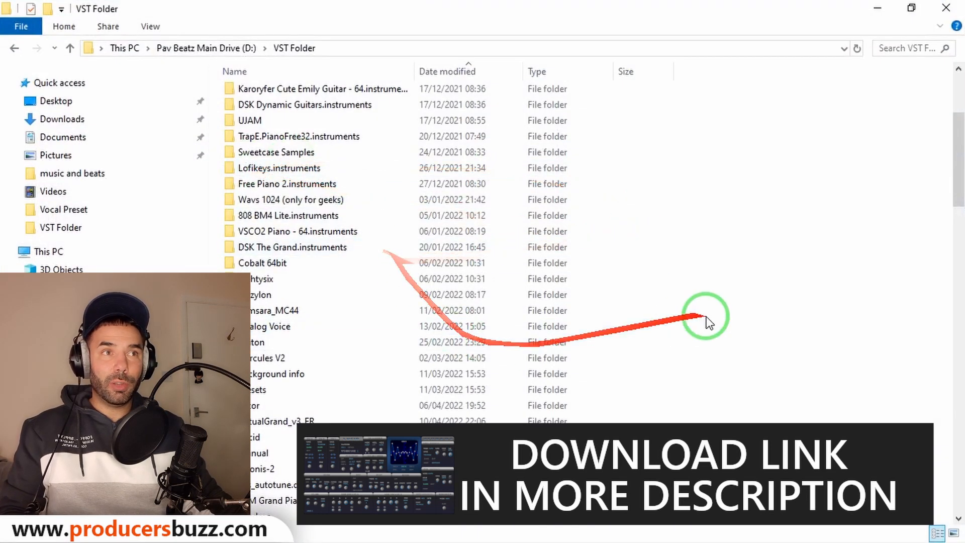
pyautogui.scroll(-4, 707, 318)
pyautogui.click(319, 375)
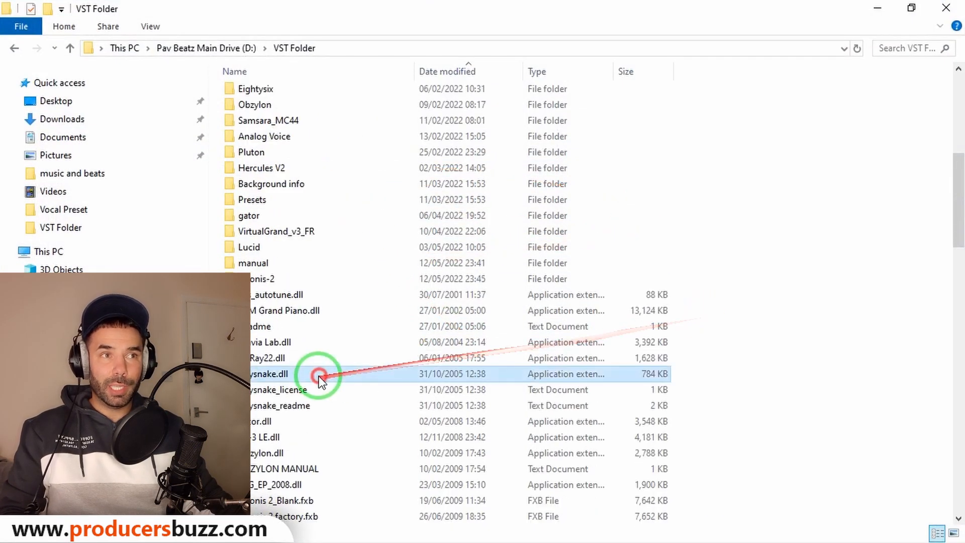
pyautogui.click(292, 390)
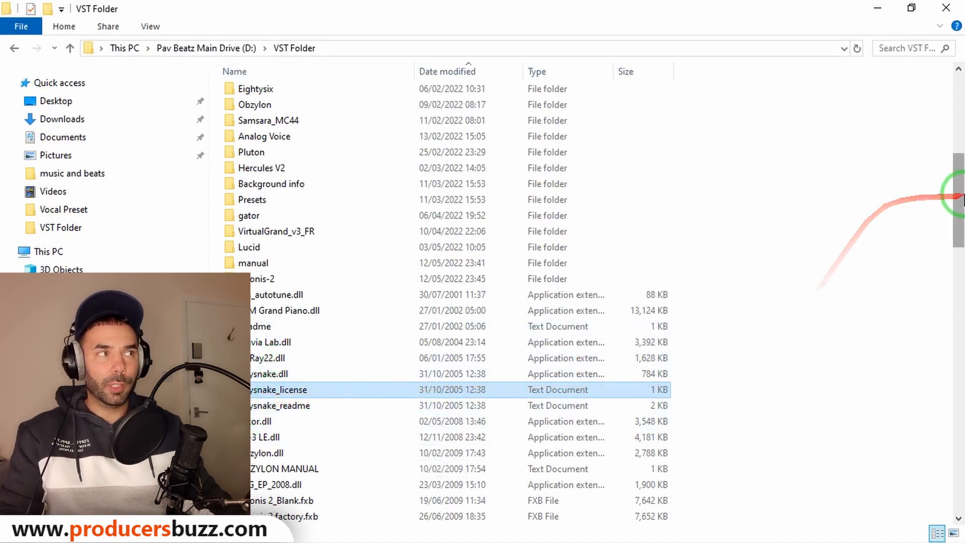
pyautogui.moveTo(957, 194); pyautogui.dragTo(919, 411)
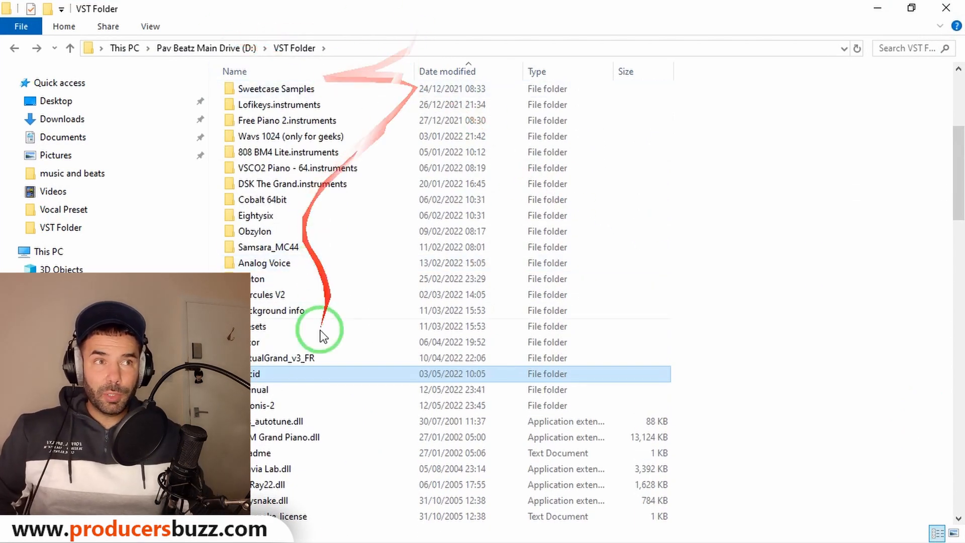
# - View the contents of the Lucid folder, then return to the VST Folder and examine the DLL files listed below it
pyautogui.scroll(3, 323, 329)
pyautogui.scroll(-2, 323, 248)
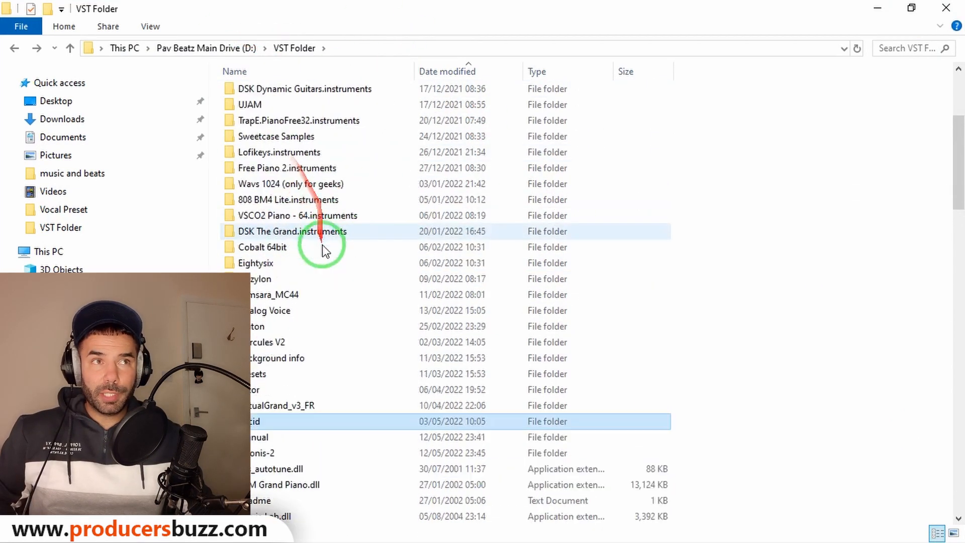
pyautogui.doubleClick(258, 425)
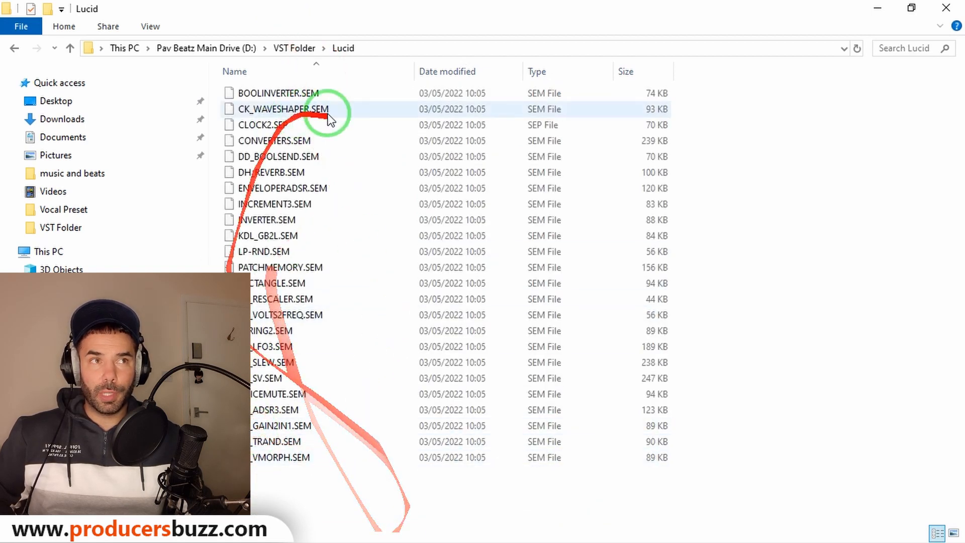
pyautogui.hotkey('alt', 'Left')
pyautogui.scroll(-5, 318, 366)
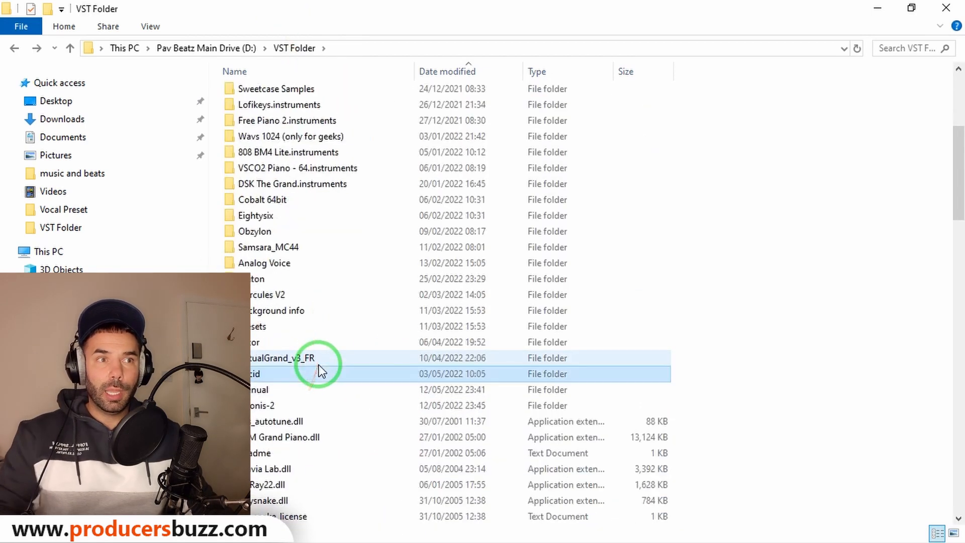
pyautogui.scroll(-2, 307, 393)
pyautogui.click(282, 421)
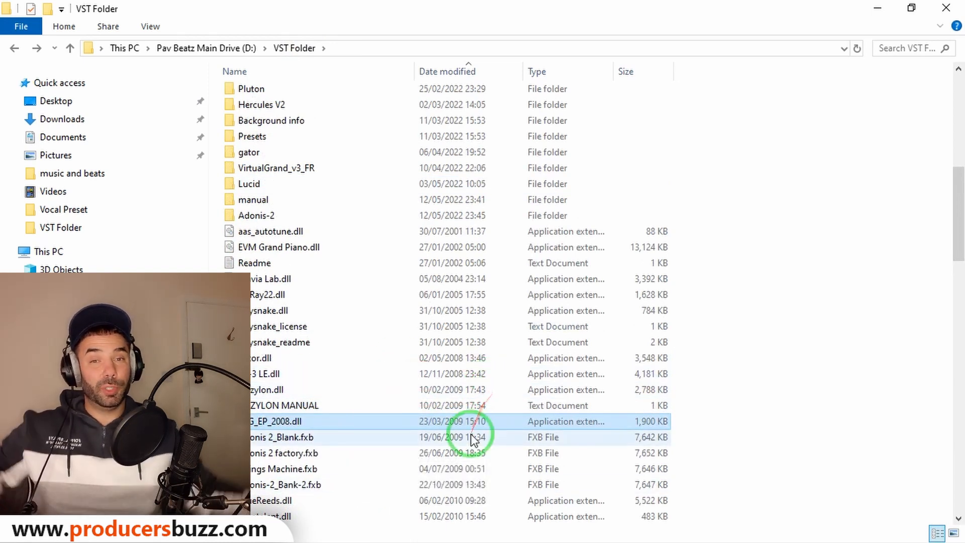
# - Switch back to the Lucid article in Firefox and examine the manual installation note and the download section
pyautogui.hotkey('alt', 'Tab')
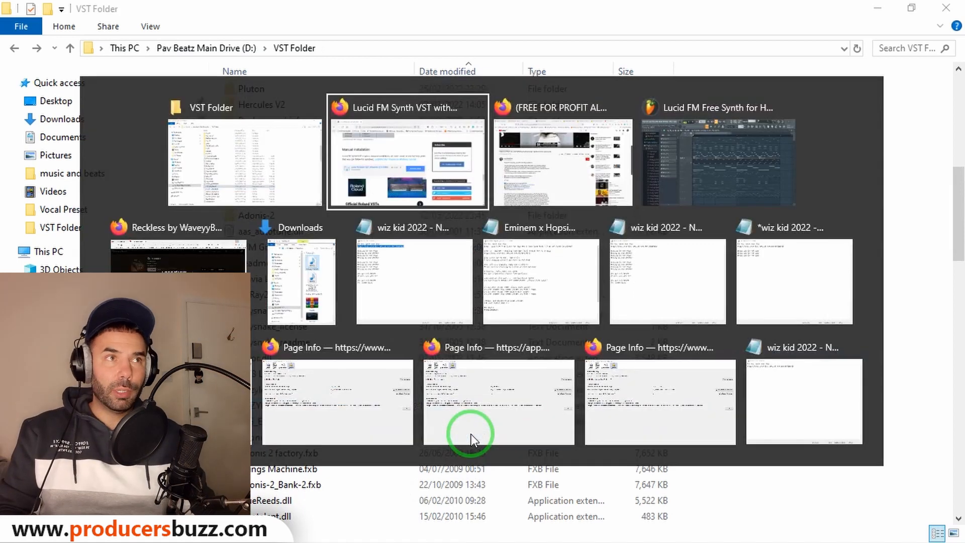
pyautogui.scroll(-6, 432, 304)
pyautogui.scroll(9, 452, 307)
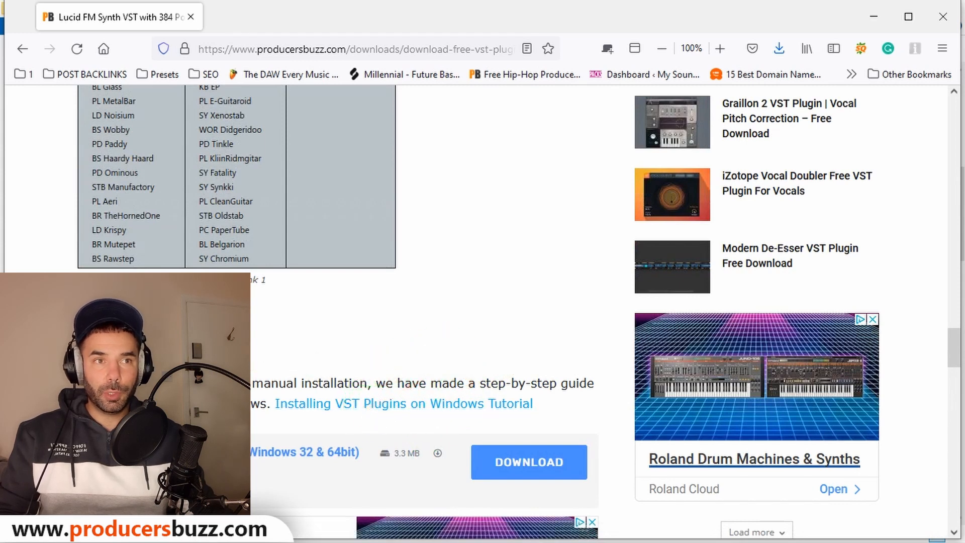
pyautogui.moveTo(85, 382); pyautogui.dragTo(483, 402)
pyautogui.click(490, 367)
pyautogui.scroll(3, 530, 325)
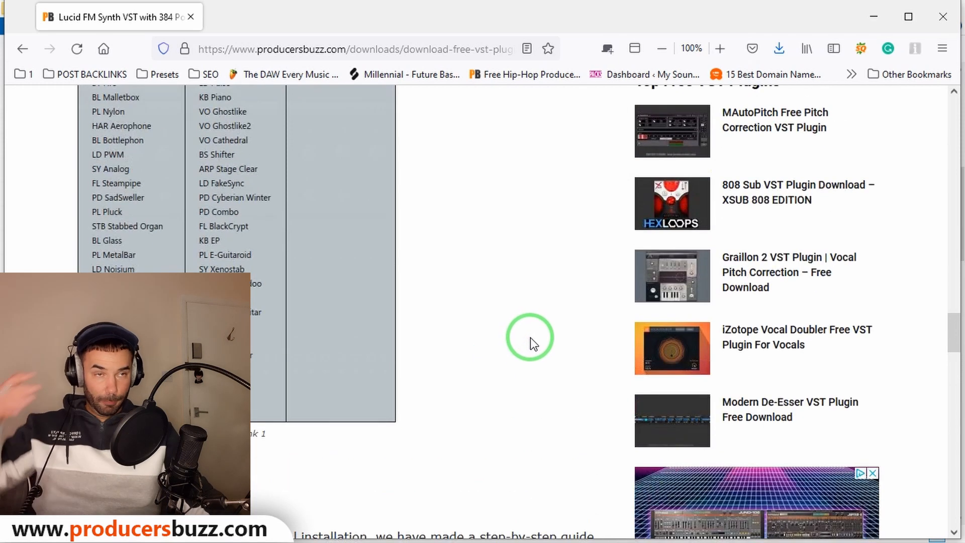
# - Switch to FL Studio and audition Track 5 on its own with Track 4 muted, ending with playback stopped
pyautogui.hotkey('alt', 'Tab')
pyautogui.hotkey('alt', 'Tab')
pyautogui.hotkey('alt', 'Tab')
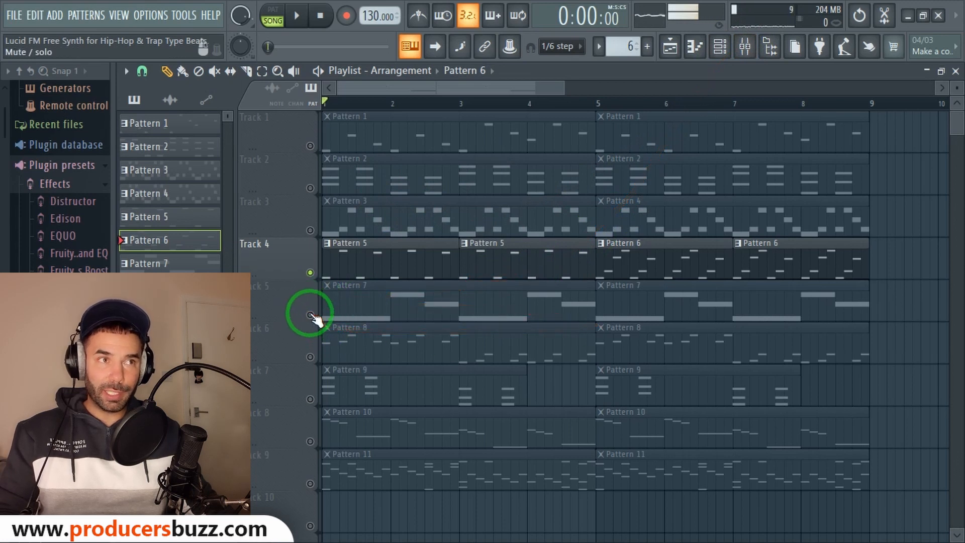
pyautogui.click(309, 314)
pyautogui.click(309, 273)
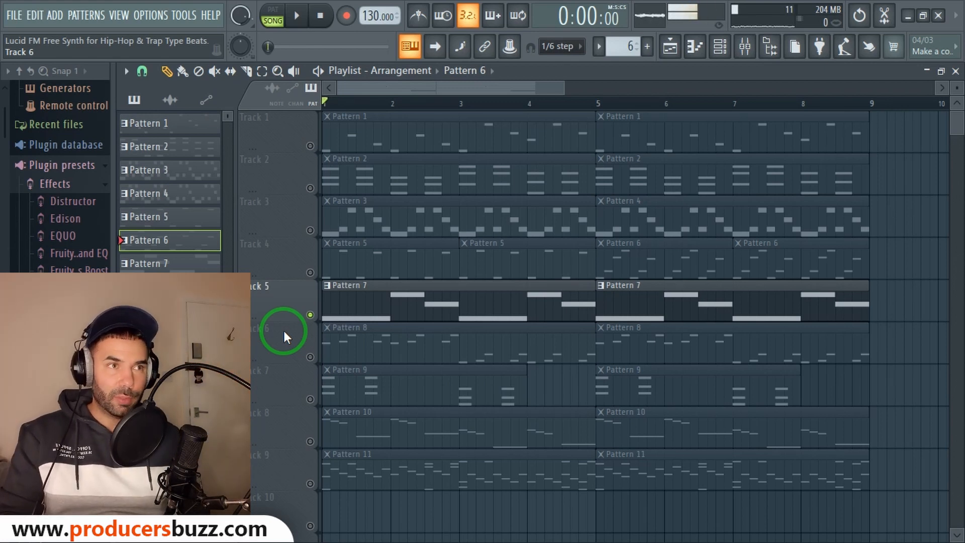
pyautogui.press('space')
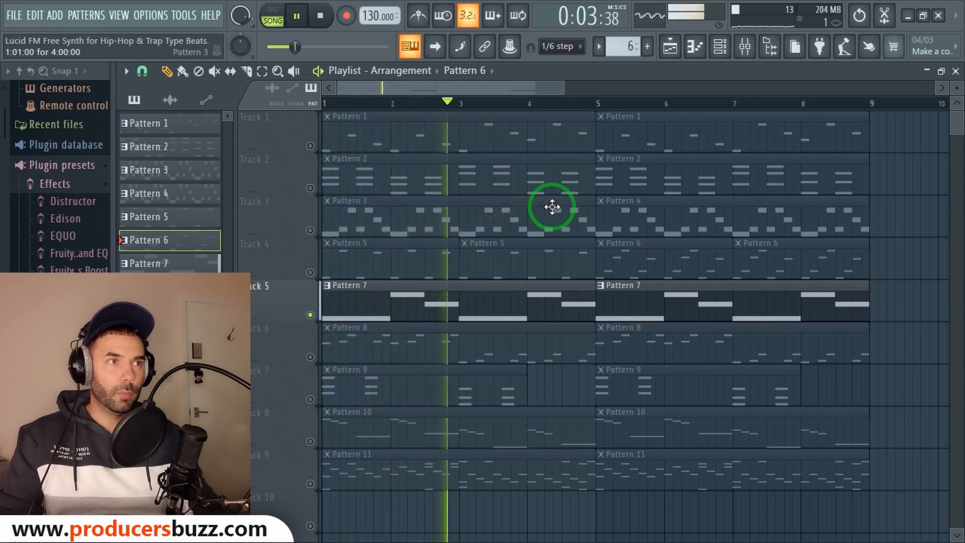
pyautogui.press('space')
# - Audition Track 6 on its own with Track 5 muted, ending with playback stopped
pyautogui.click(310, 357)
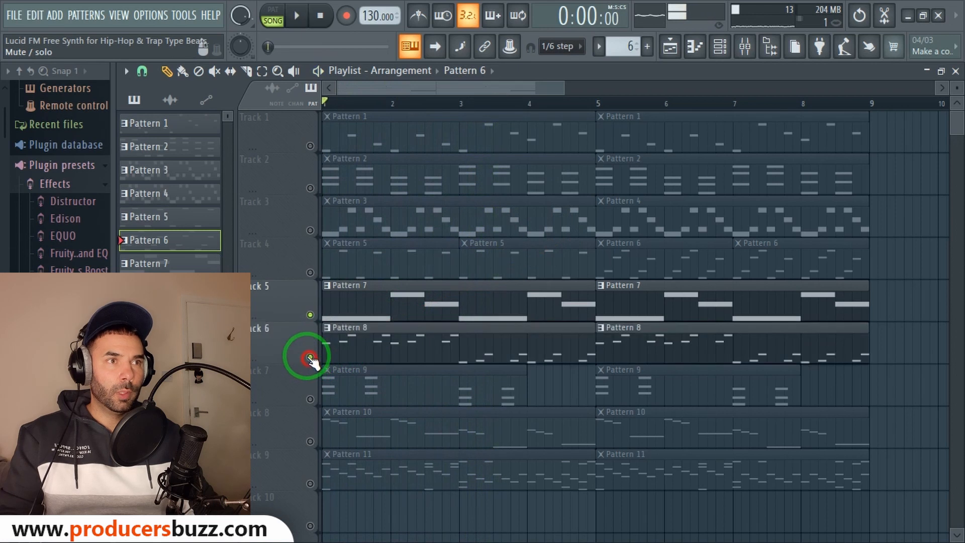
pyautogui.click(310, 315)
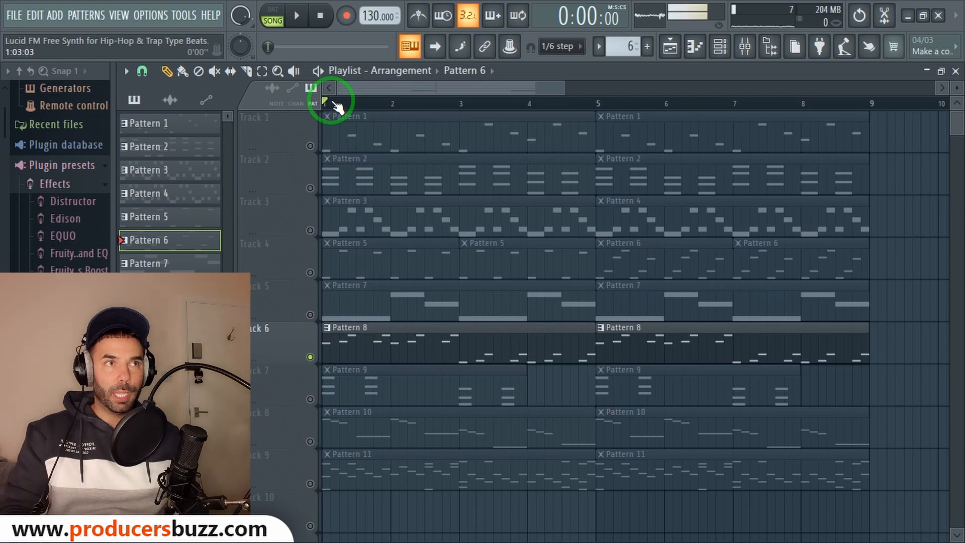
pyautogui.press('space')
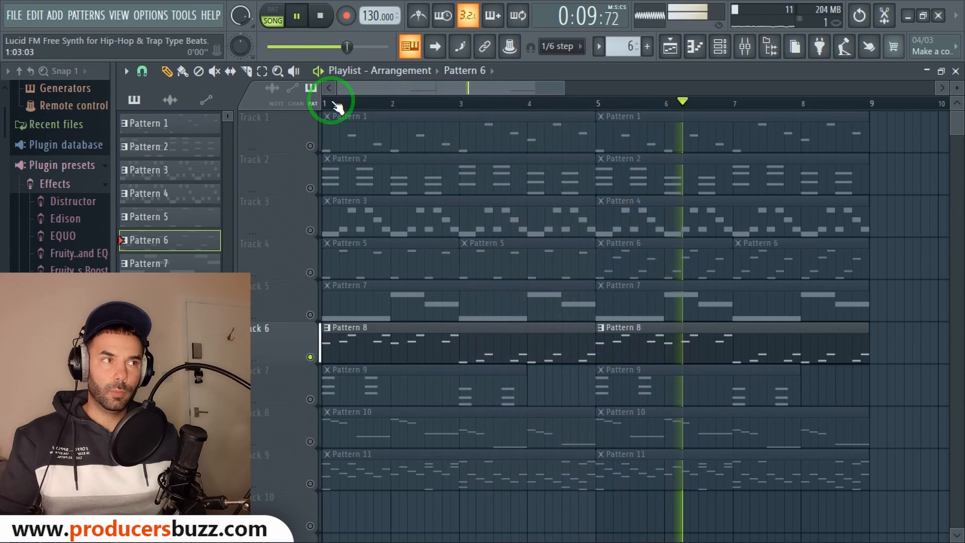
pyautogui.press('space')
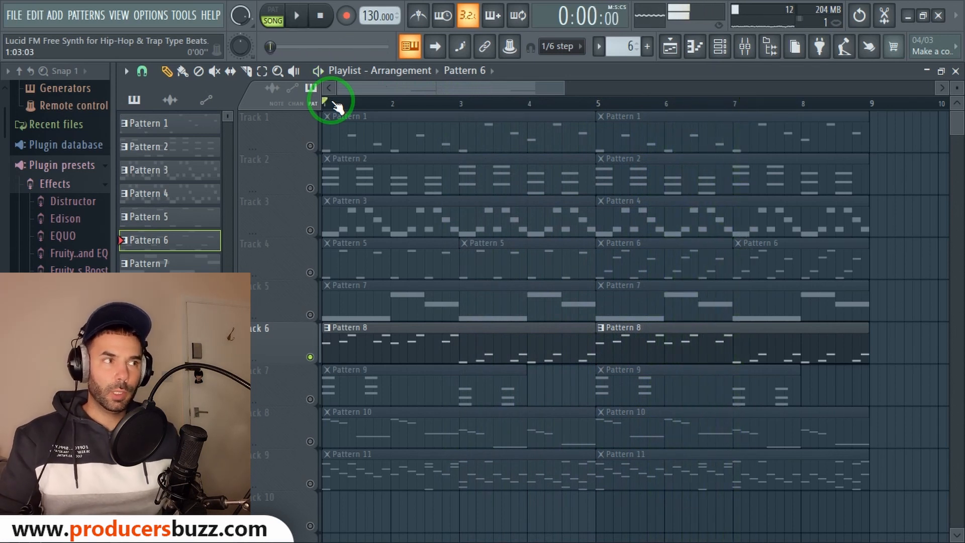
# - Audition Track 7 on its own with Track 6 muted, ending with playback stopped
pyautogui.click(310, 400)
pyautogui.scroll(-1, 442, 334)
pyautogui.click(310, 315)
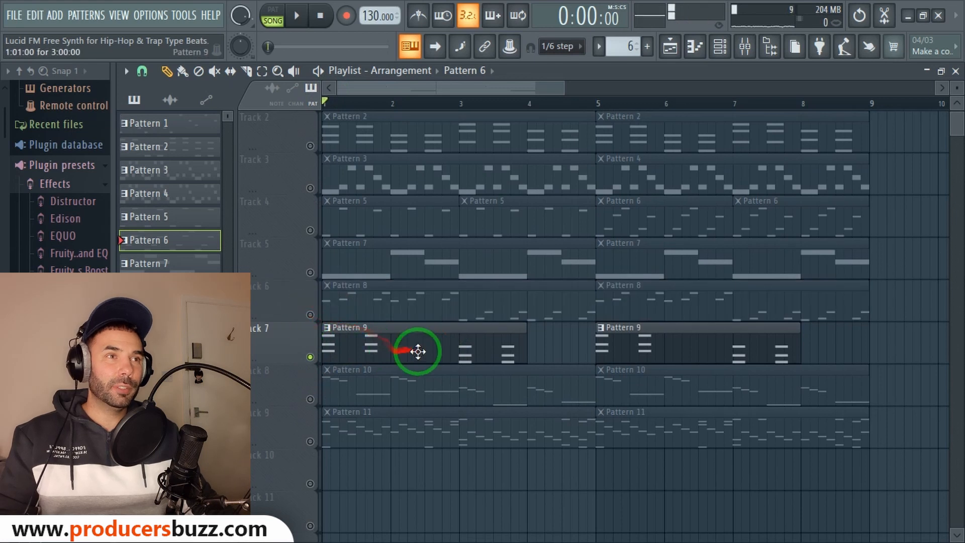
pyautogui.press('space')
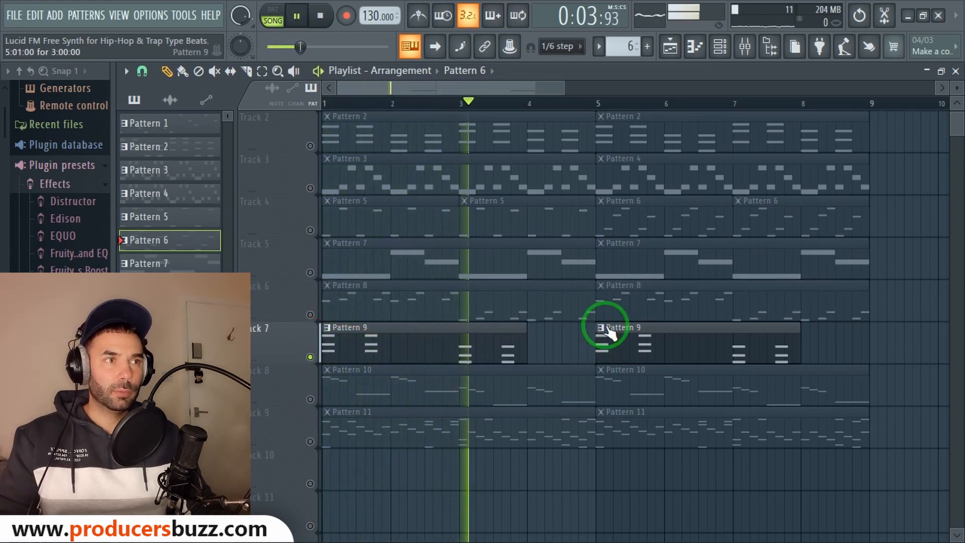
pyautogui.press('space')
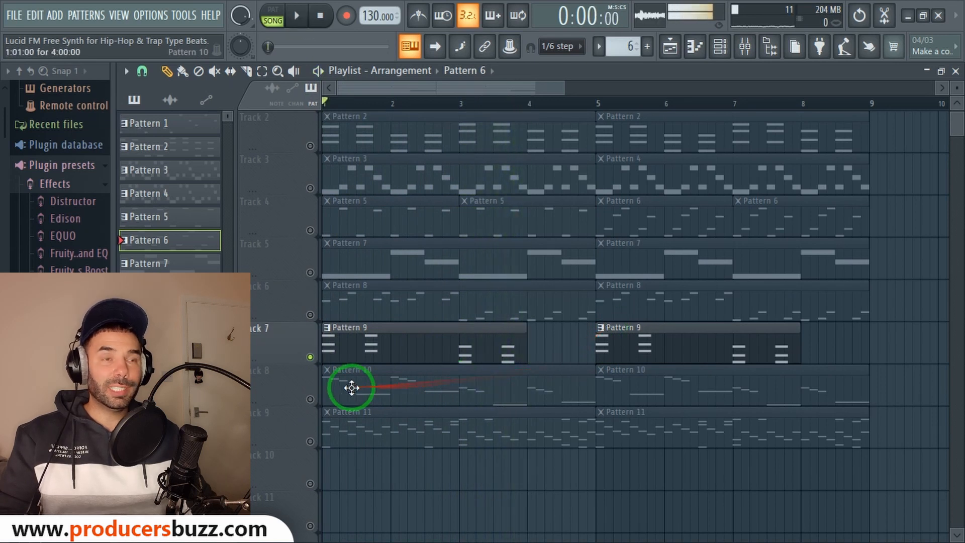
# - Audition Track 8 on its own with Track 7 muted, ending with playback stopped
pyautogui.click(310, 399)
pyautogui.click(310, 357)
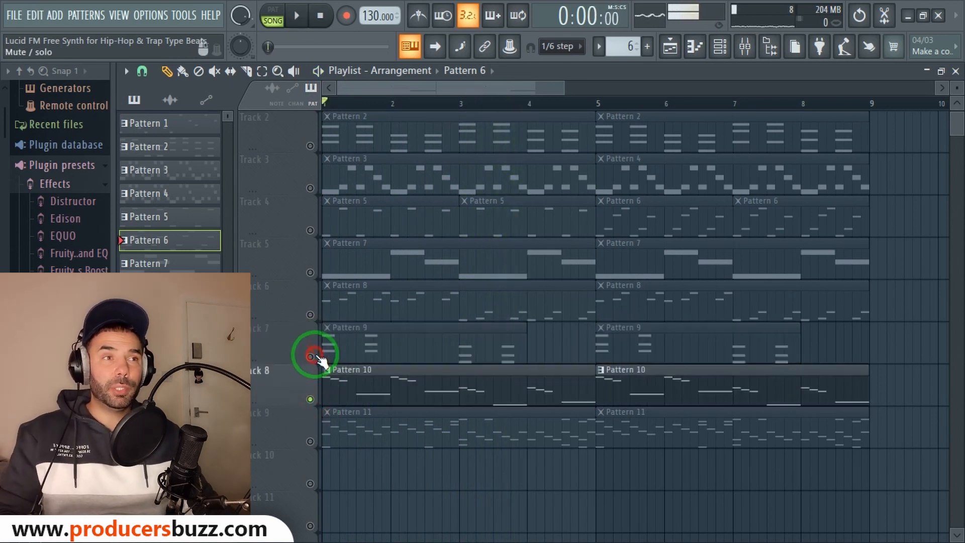
pyautogui.press('space')
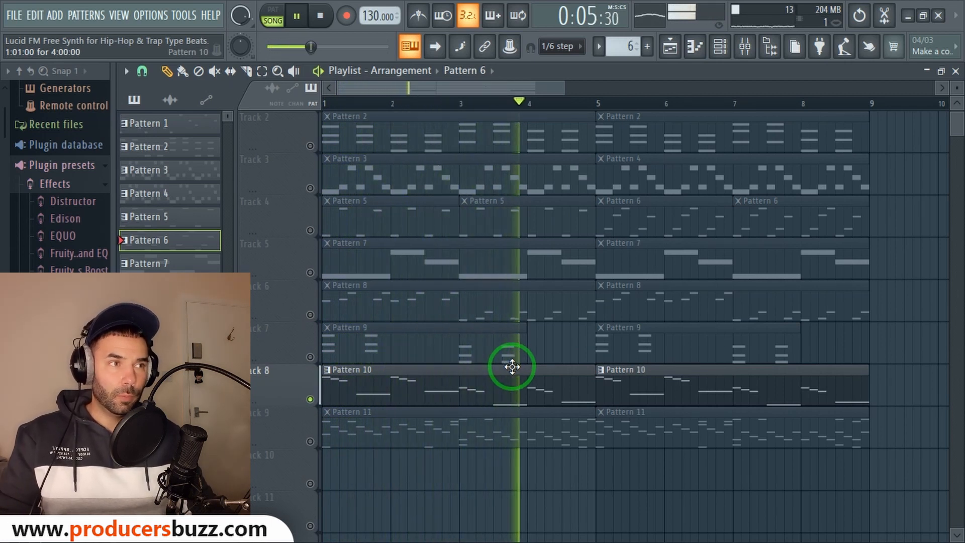
pyautogui.press('space')
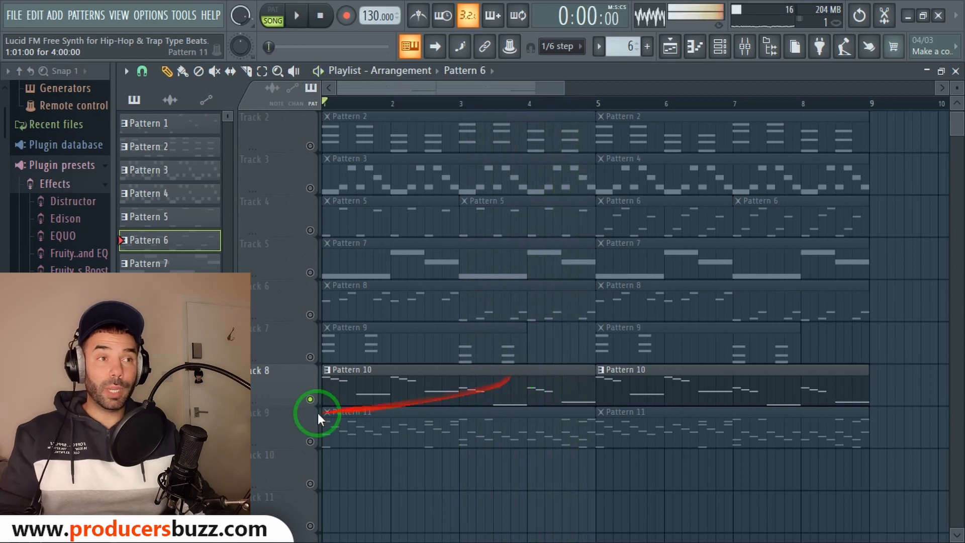
# - Audition Track 9 on its own, stop playback and show the notes of Pattern 11 in the channel rack
pyautogui.press('space')
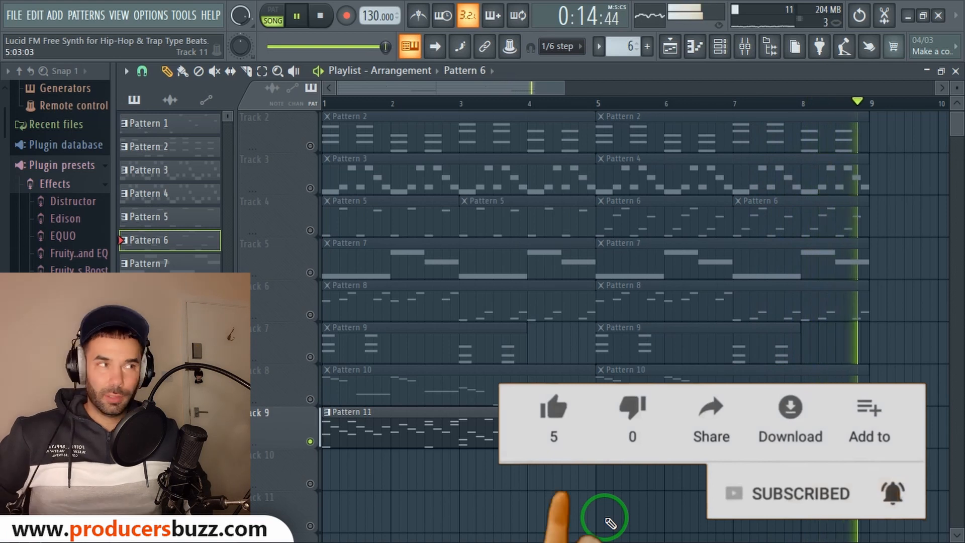
pyautogui.press('space')
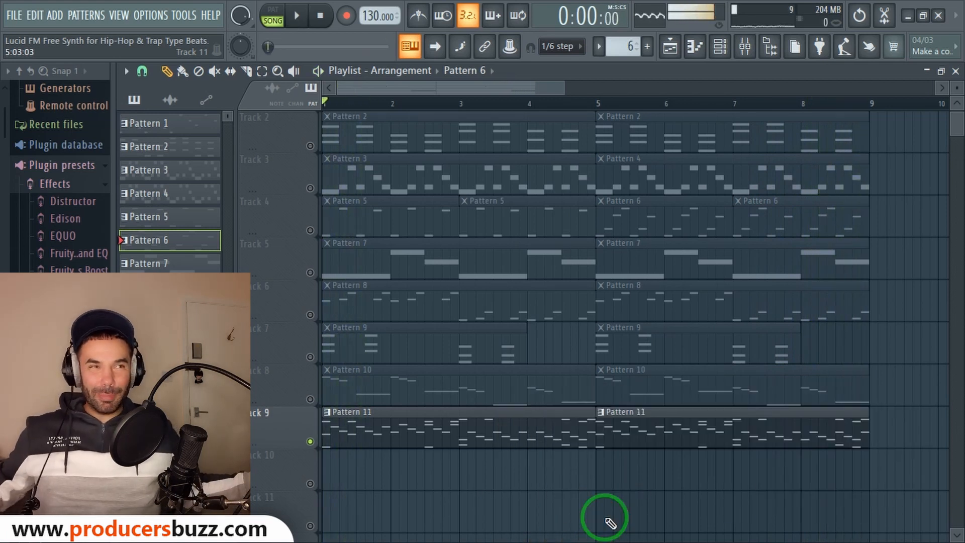
pyautogui.doubleClick(511, 437)
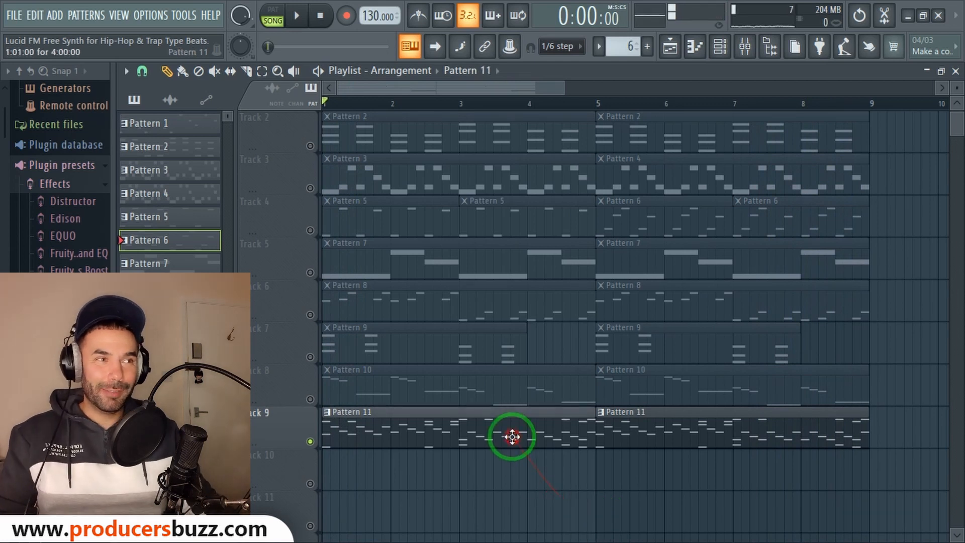
pyautogui.click(955, 71)
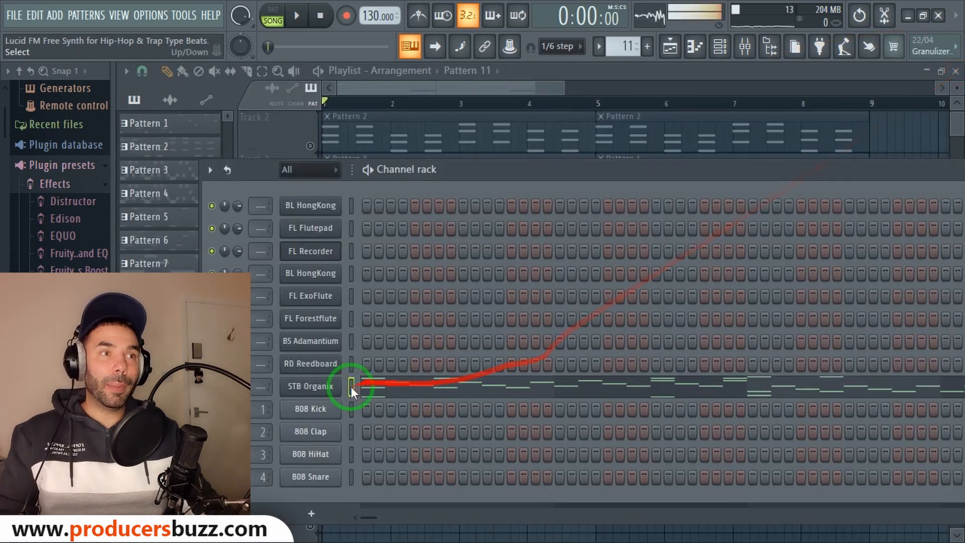
# - With the playhead near the end of bar 4, open the STB Organix channel's Lucid synth and load the next preset, BL Belial
pyautogui.click(322, 395)
pyautogui.moveTo(527, 502); pyautogui.dragTo(478, 119)
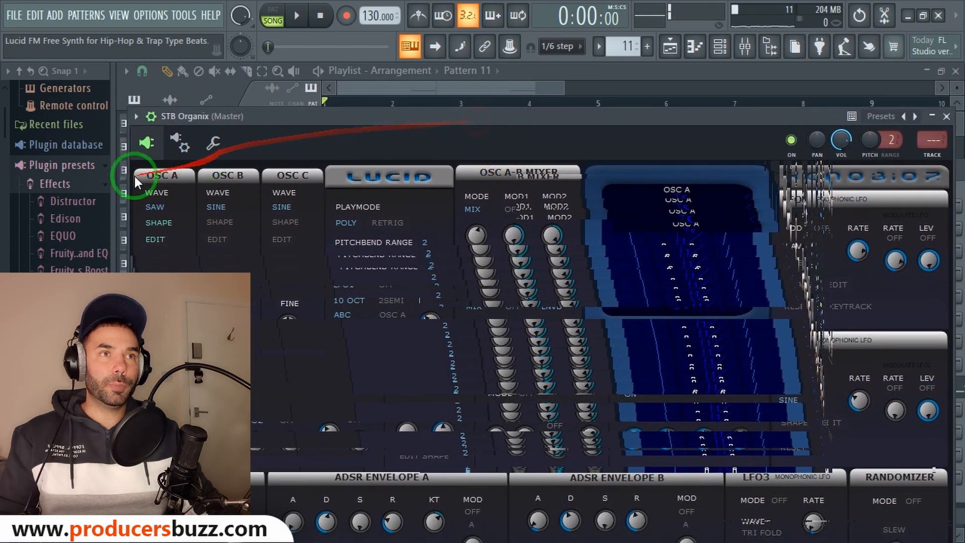
pyautogui.click(585, 100)
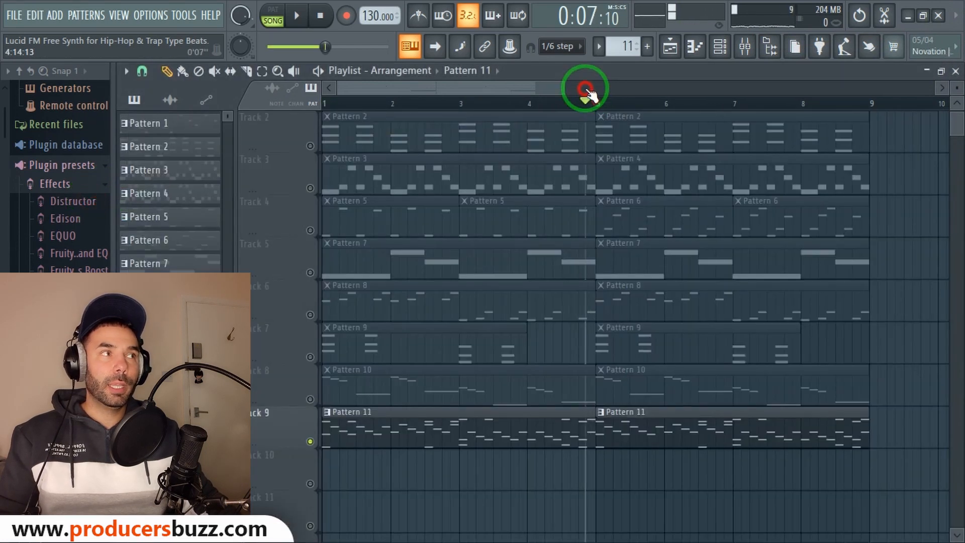
pyautogui.click(723, 53)
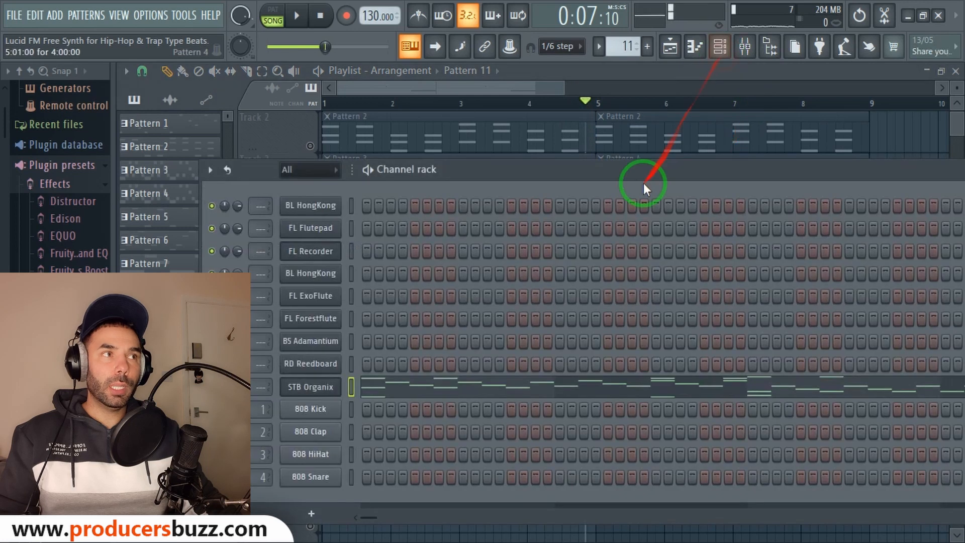
pyautogui.click(354, 388)
pyautogui.moveTo(610, 115)
pyautogui.mouseDown()
pyautogui.moveTo(646, 98)
pyautogui.moveTo(608, 95)
pyautogui.mouseUp()
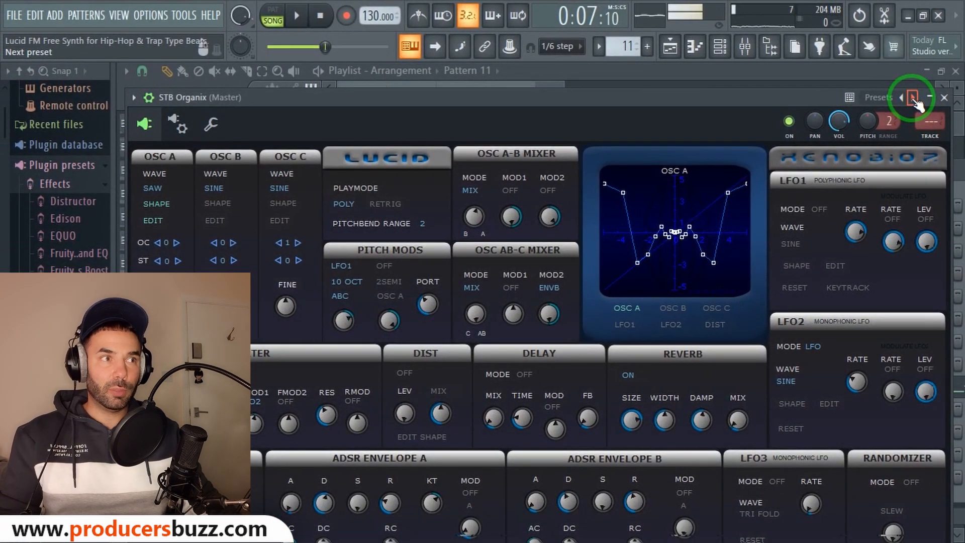
pyautogui.click(913, 98)
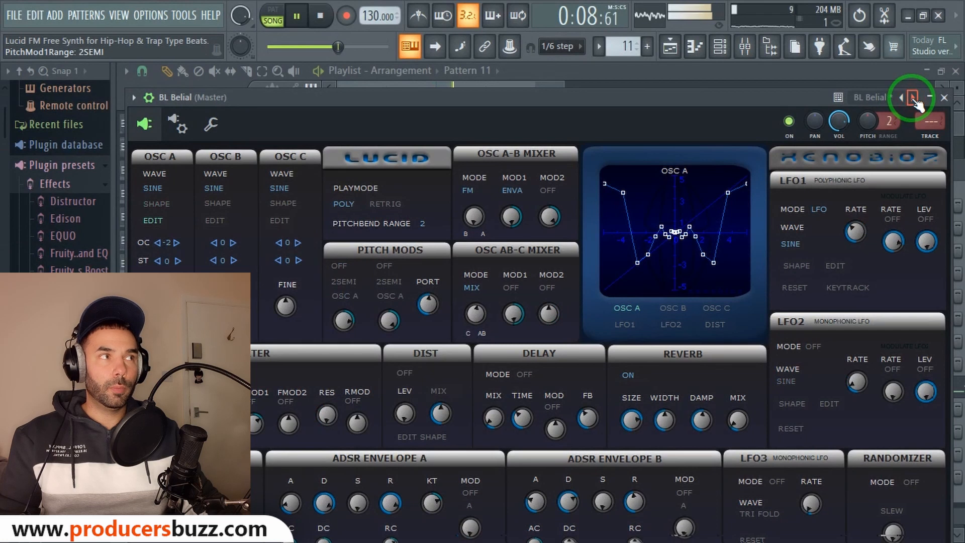
# - During playback, step through the Lucid presets one by one, auditioning BL HongKong through BR Celebrass
pyautogui.click(913, 98)
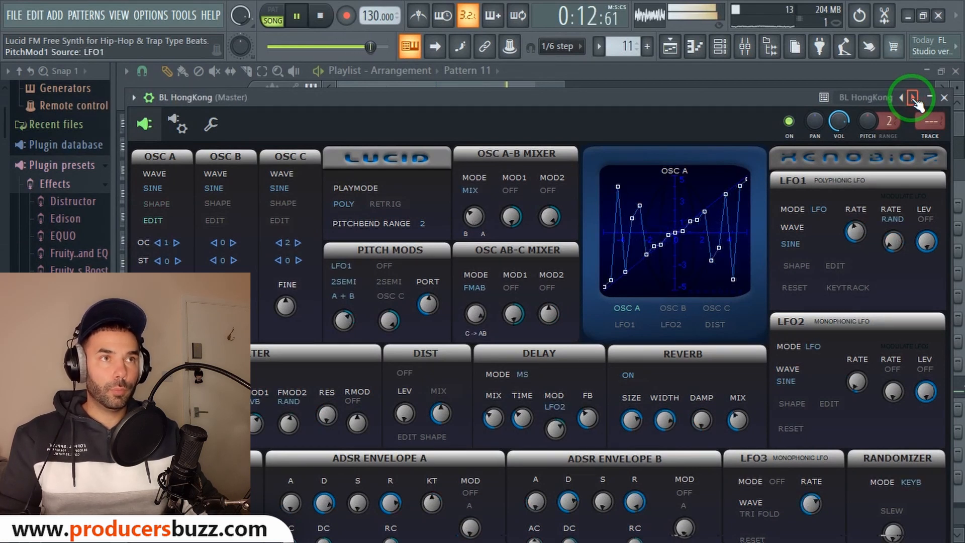
pyautogui.click(913, 98)
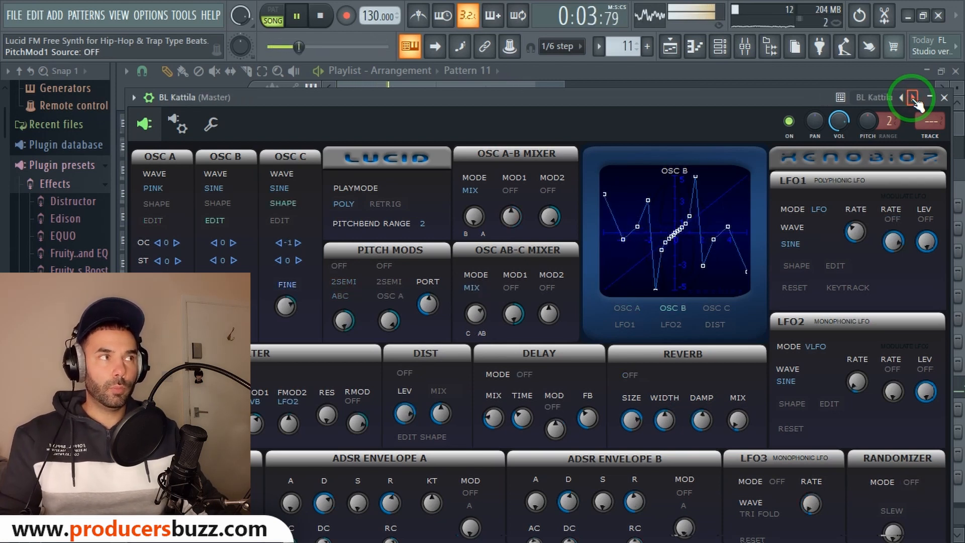
pyautogui.click(913, 98)
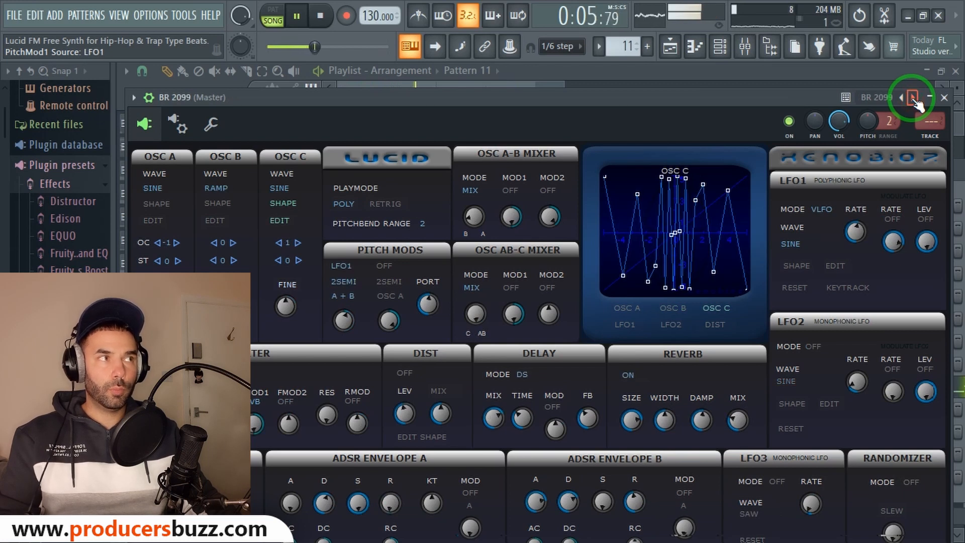
pyautogui.click(913, 98)
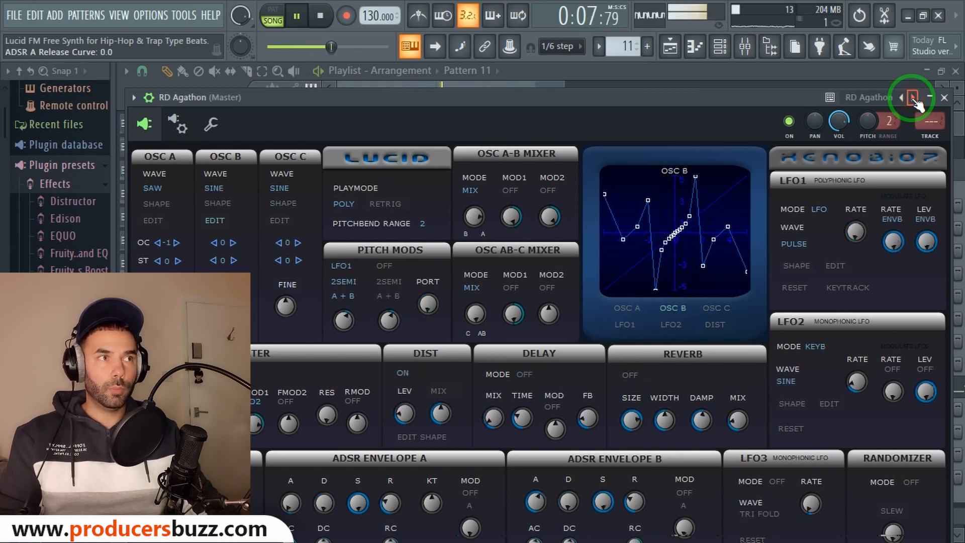
pyautogui.click(912, 98)
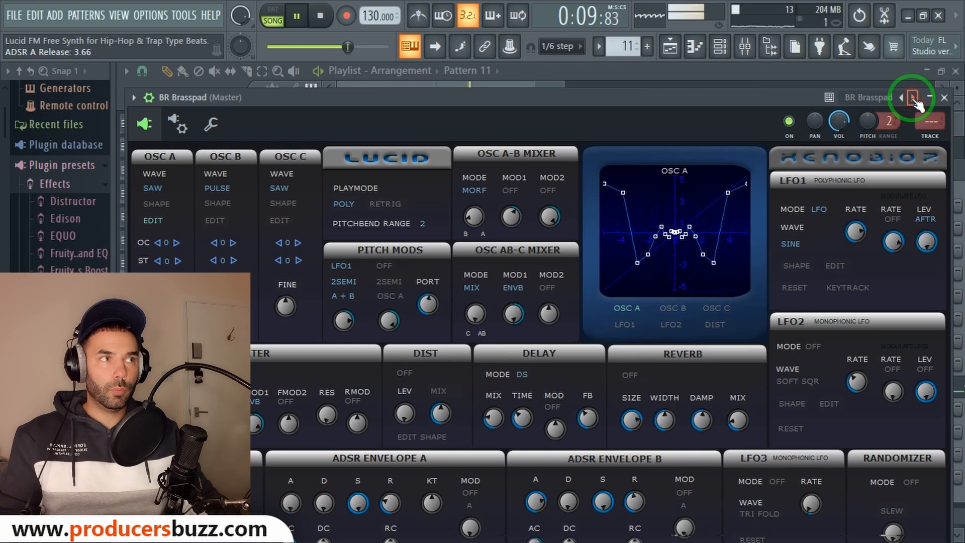
pyautogui.click(913, 98)
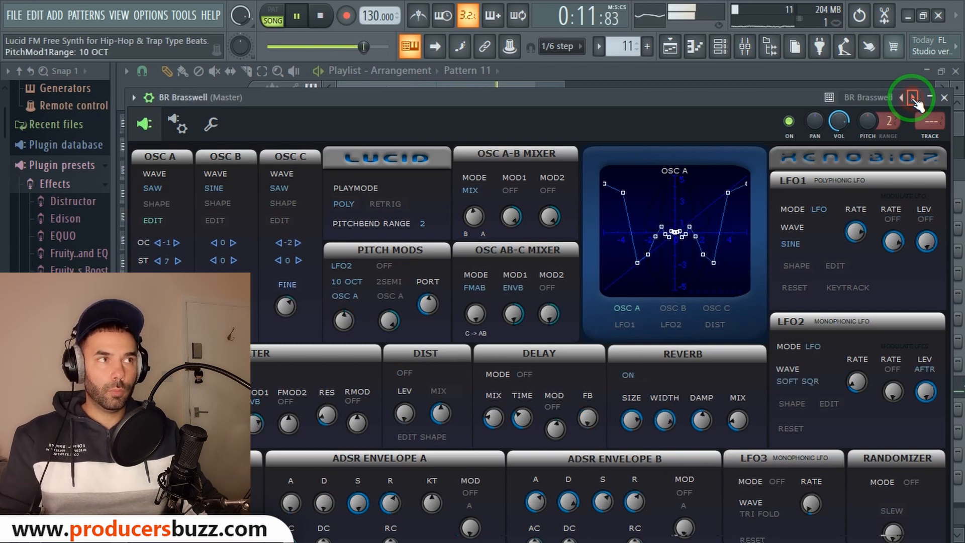
pyautogui.click(913, 98)
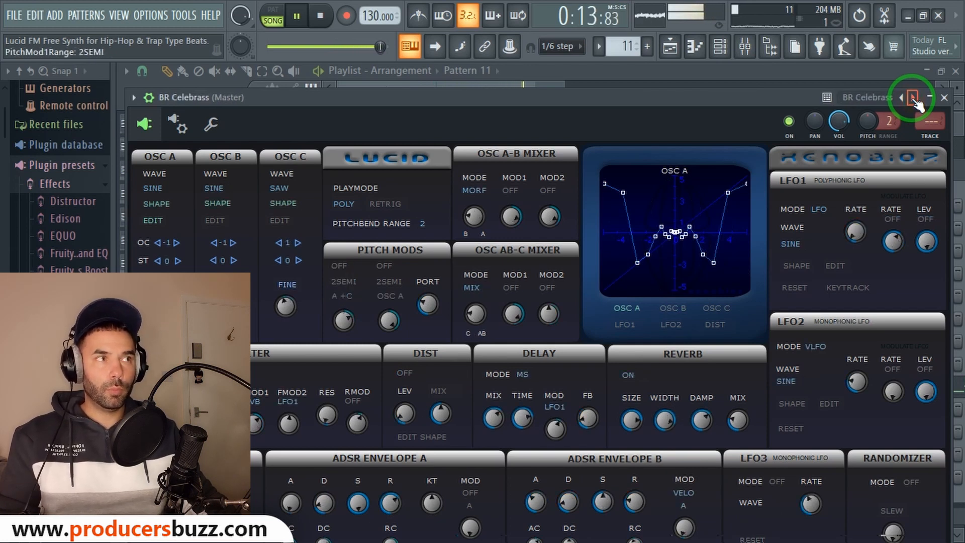
# - Audition further bass presets during playback, including BS Kobolt, BS LucidDemo and BS Noizi
pyautogui.click(913, 98)
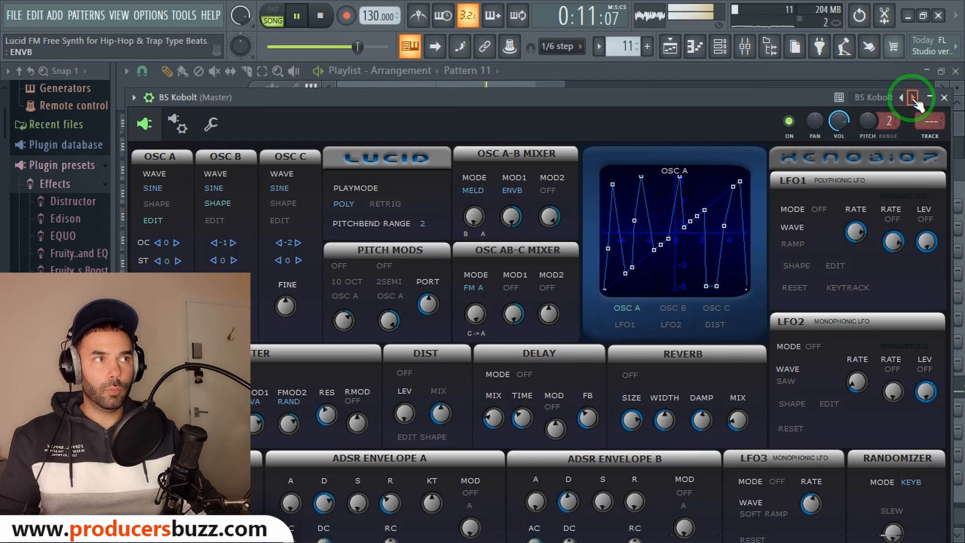
pyautogui.click(912, 98)
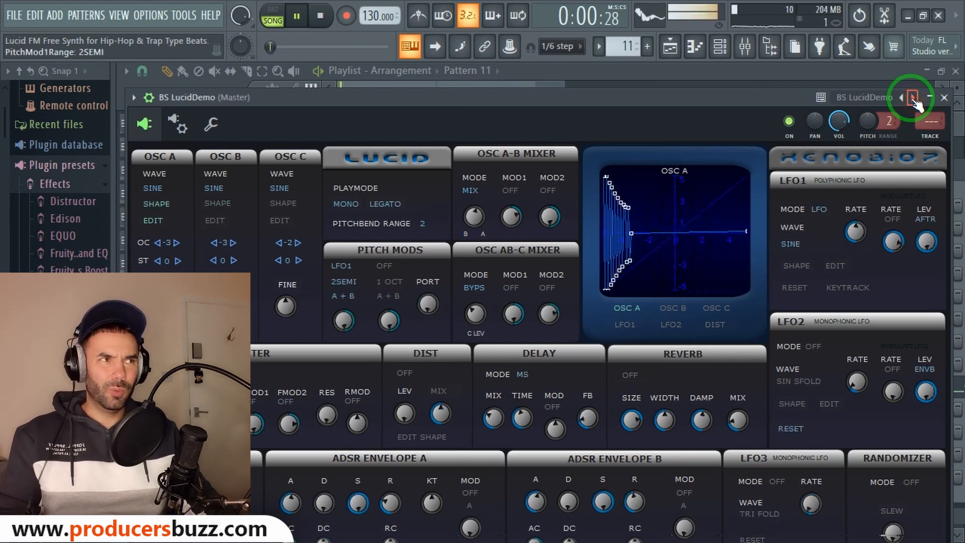
pyautogui.click(912, 98)
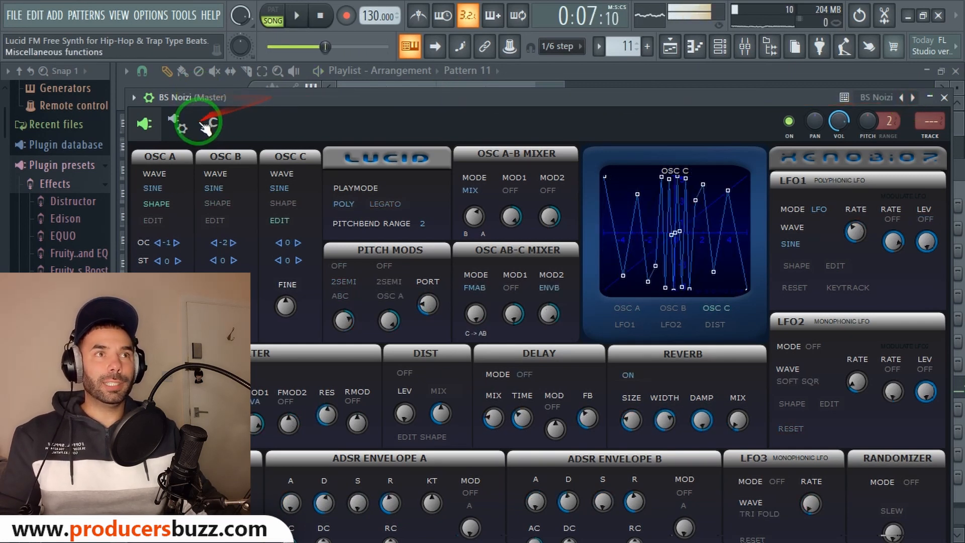
# - Load the SY Hybrid2 preset from the plugin's full preset list and start playback
pyautogui.click(134, 98)
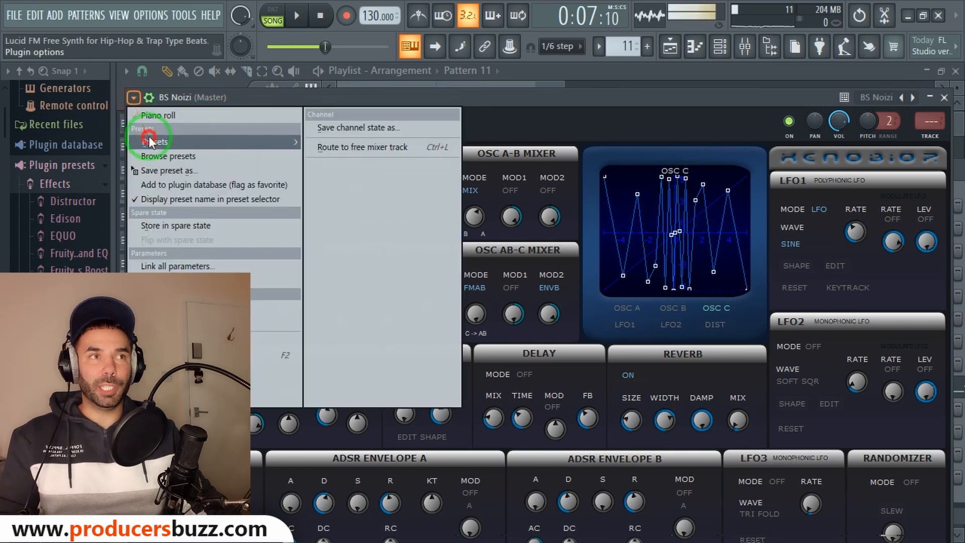
pyautogui.moveTo(155, 141)
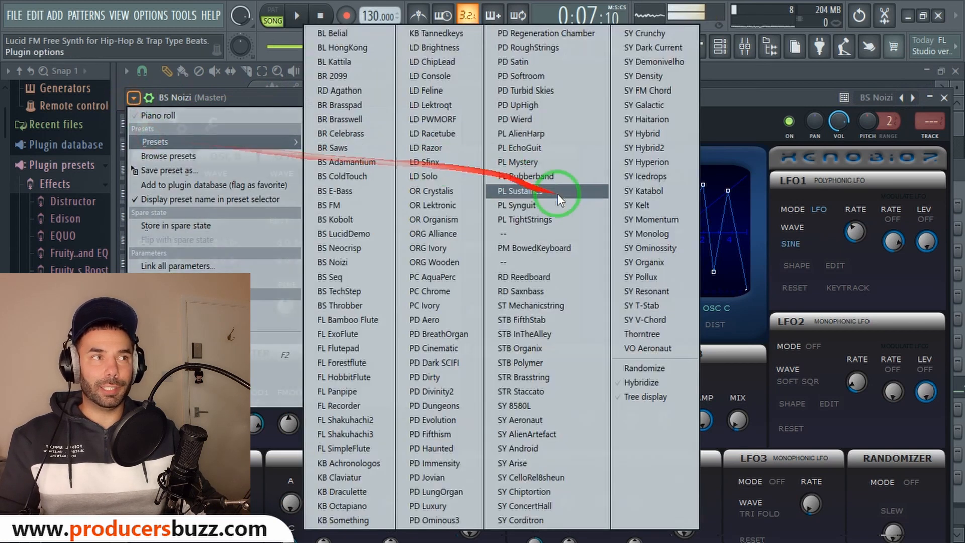
pyautogui.click(672, 149)
pyautogui.press('space')
# - Audition the following presets SY Hyperion, SY Icedrops, SY Katabol and SY Kelt, ending with playback stopped
pyautogui.click(914, 100)
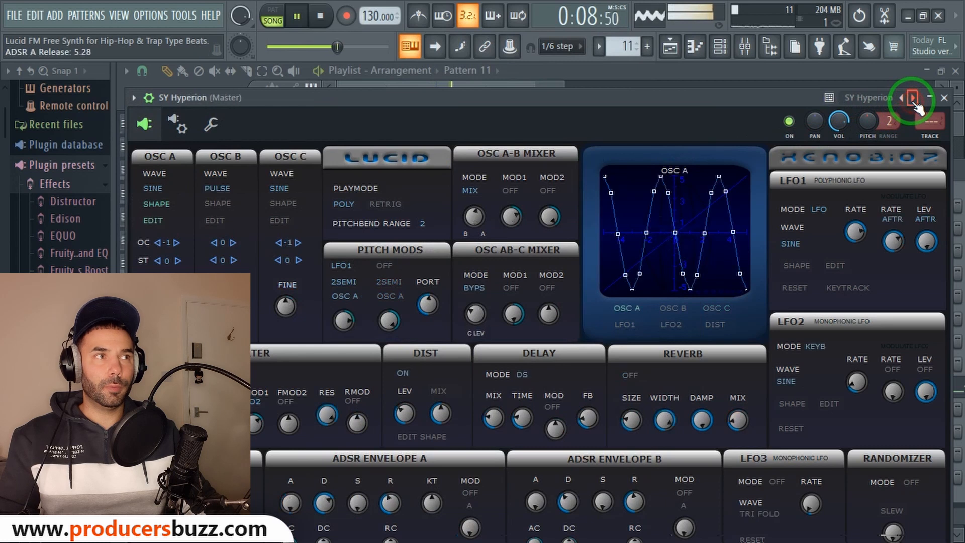
pyautogui.click(913, 98)
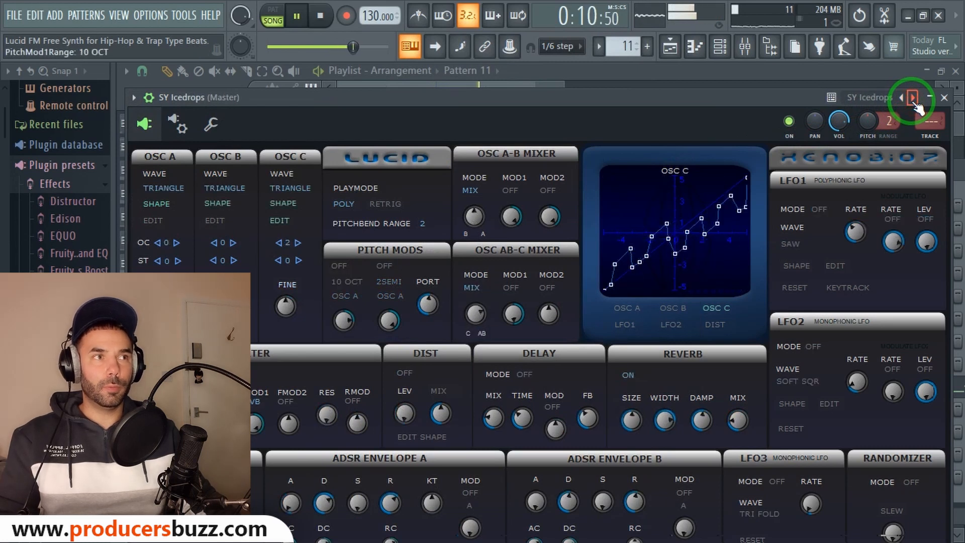
pyautogui.click(913, 99)
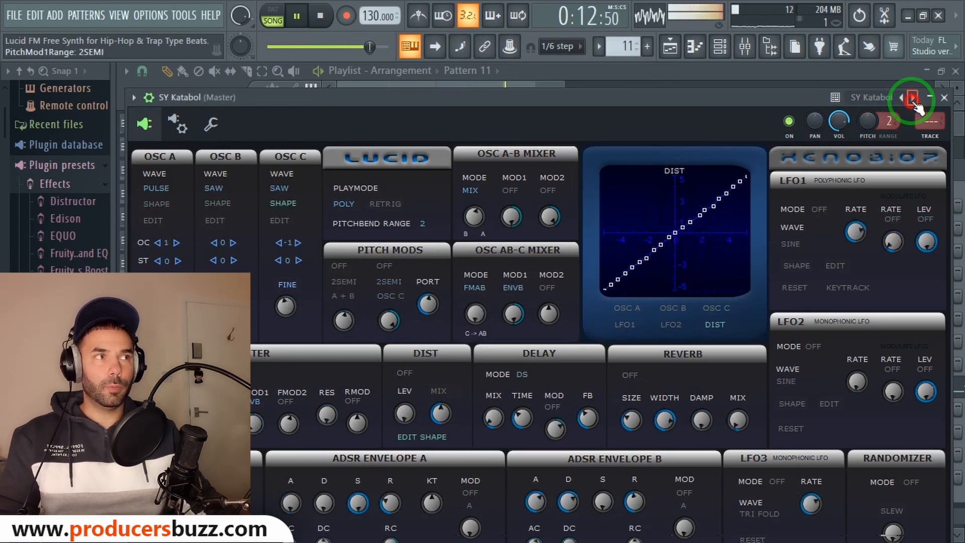
pyautogui.click(913, 98)
pyautogui.press('space')
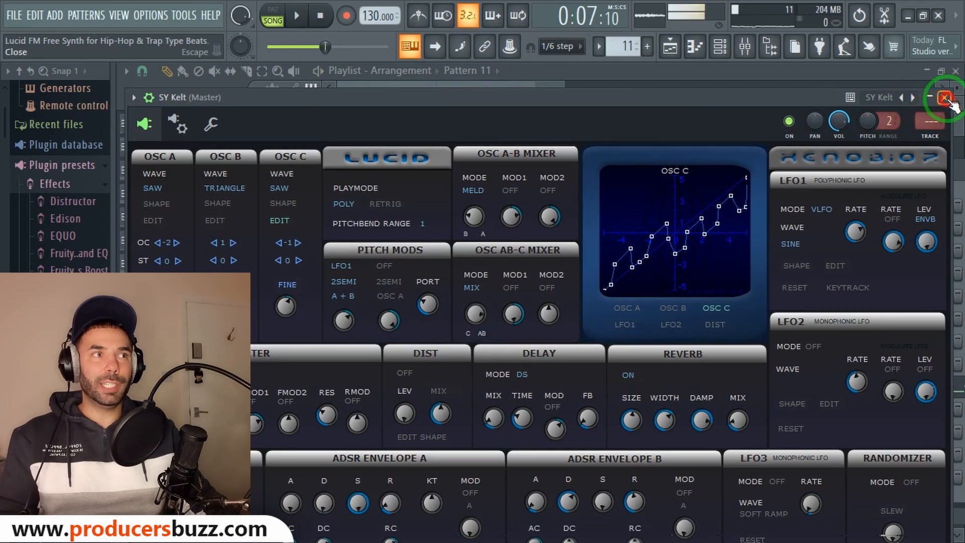
# - Close and reopen the Lucid channel window and show its plugin wrapper settings
pyautogui.click(944, 98)
pyautogui.click(308, 392)
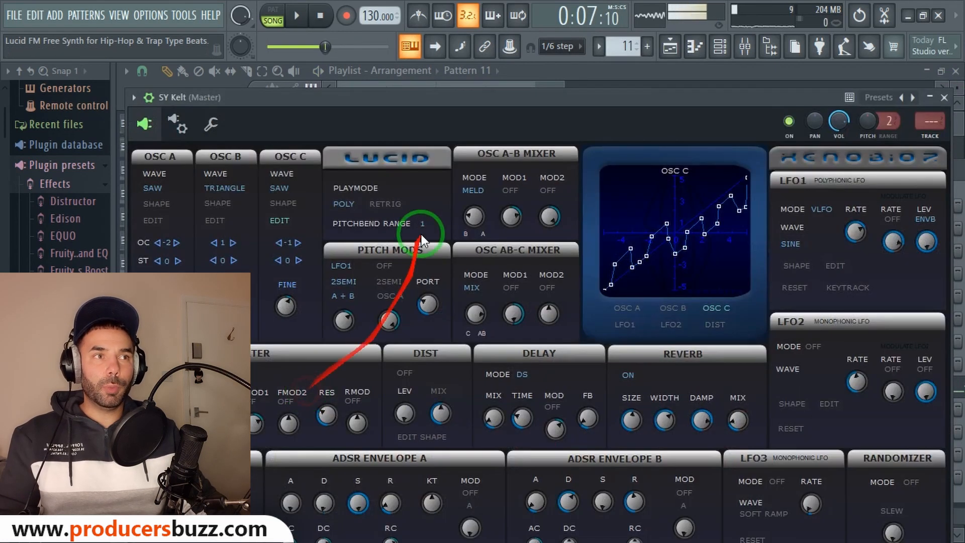
pyautogui.click(197, 122)
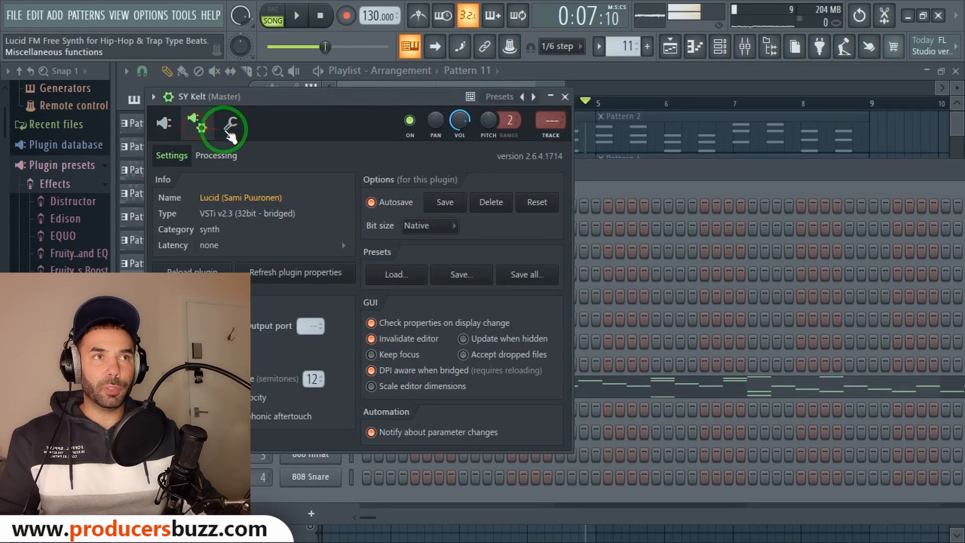
pyautogui.click(231, 123)
pyautogui.click(197, 123)
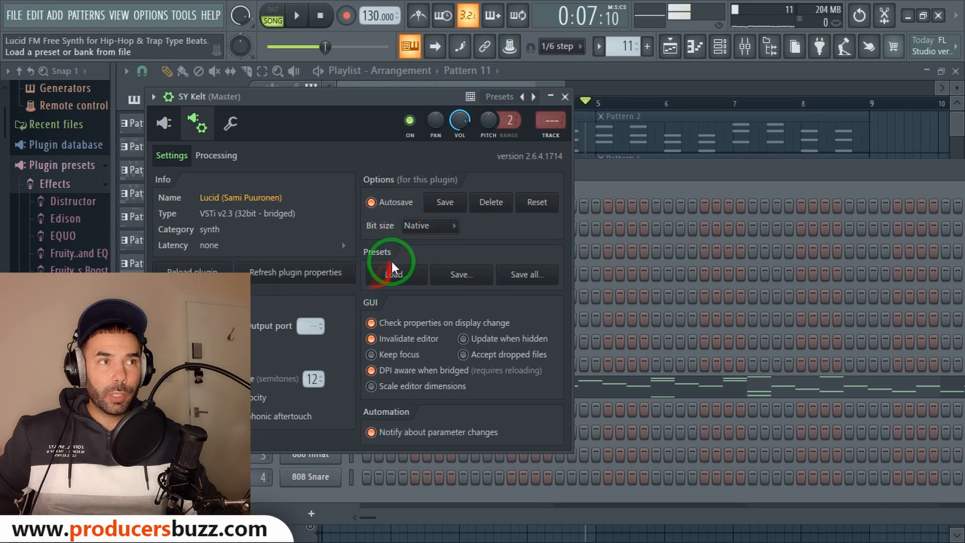
pyautogui.click(154, 96)
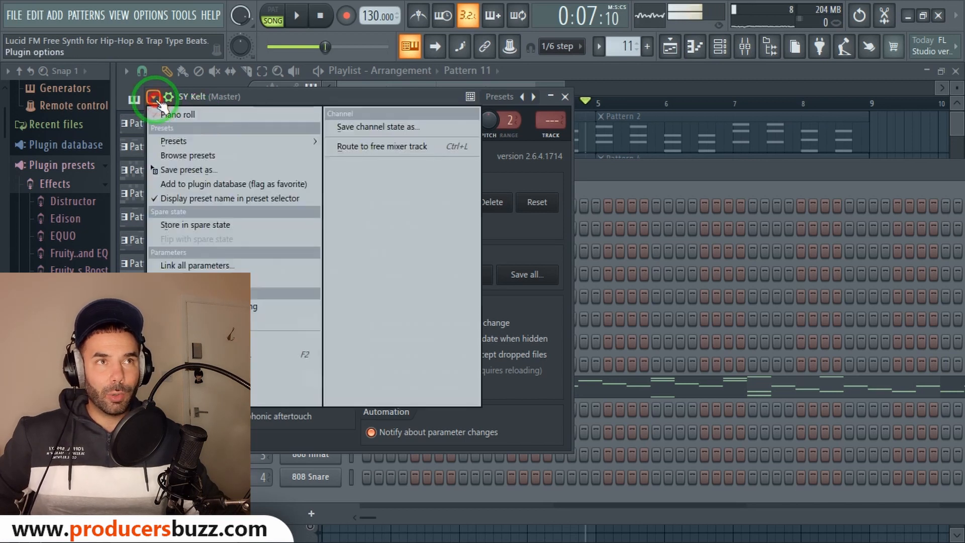
pyautogui.click(159, 100)
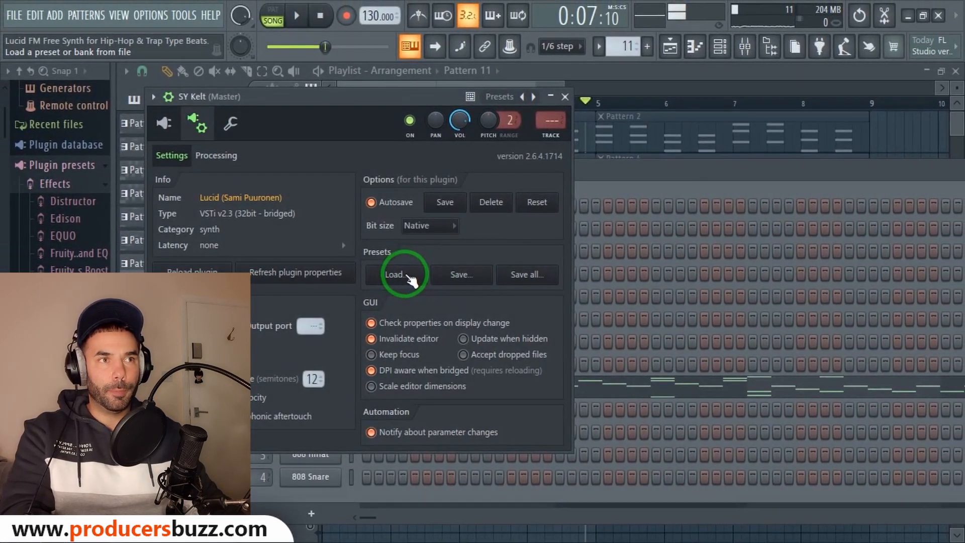
# - Start loading a preset bank and browse to the FXB files in VST Folder on the D: drive
pyautogui.click(397, 275)
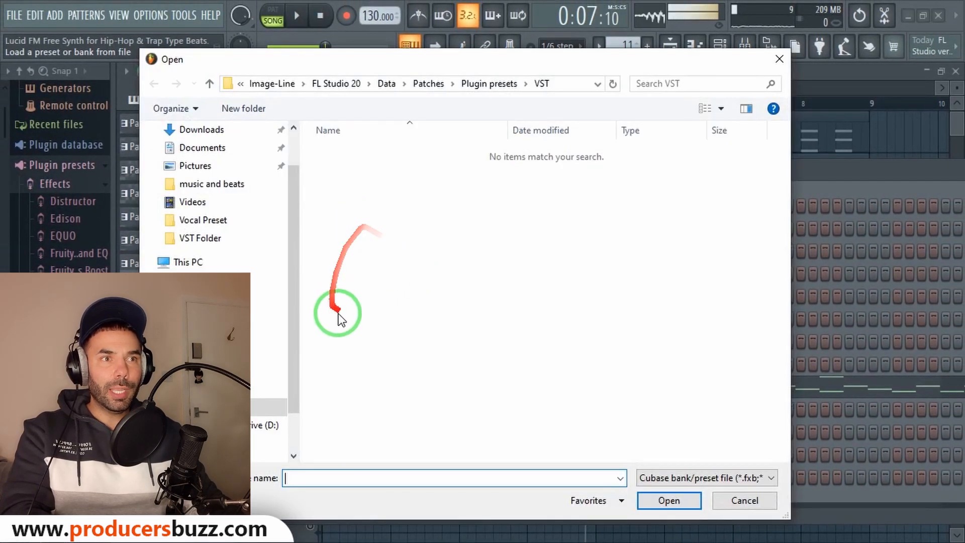
pyautogui.scroll(-2, 252, 407)
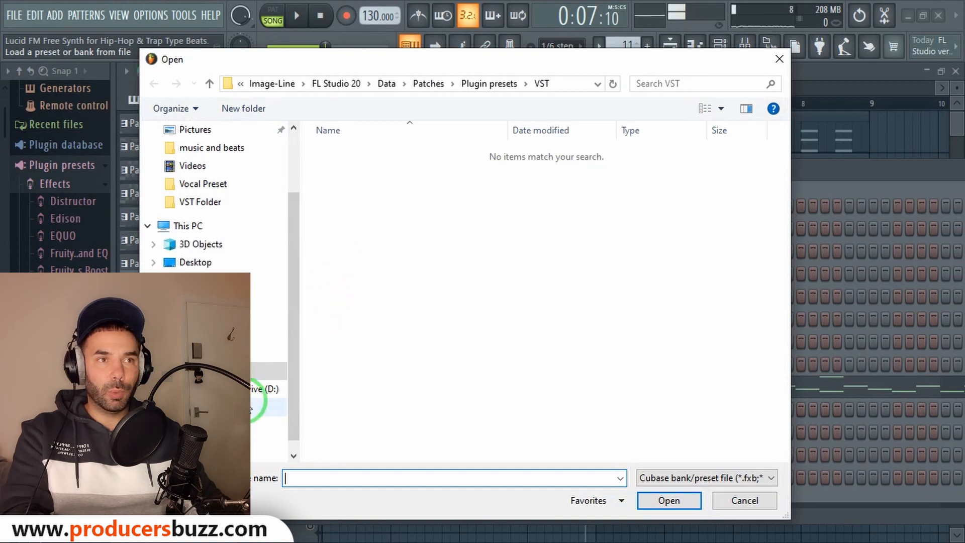
pyautogui.click(257, 388)
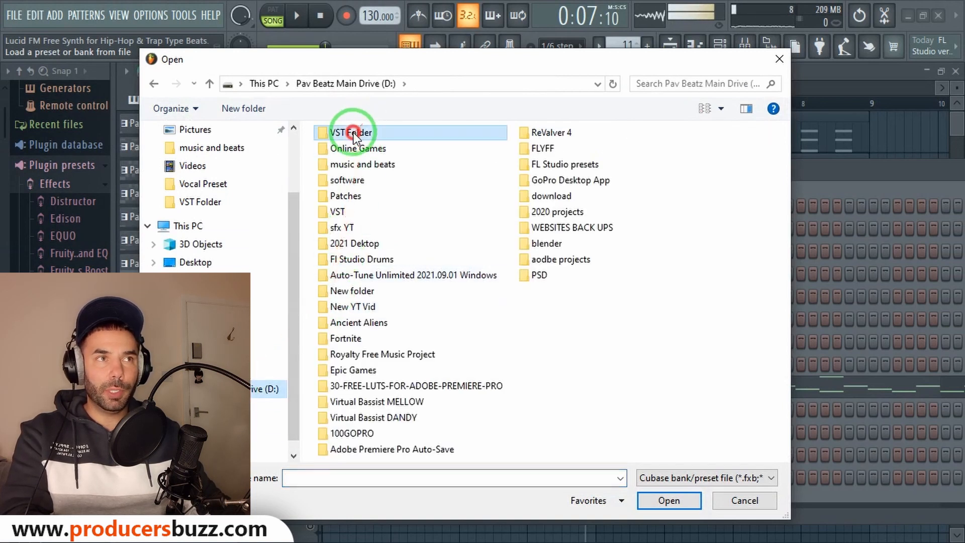
pyautogui.doubleClick(354, 132)
pyautogui.scroll(-8, 427, 309)
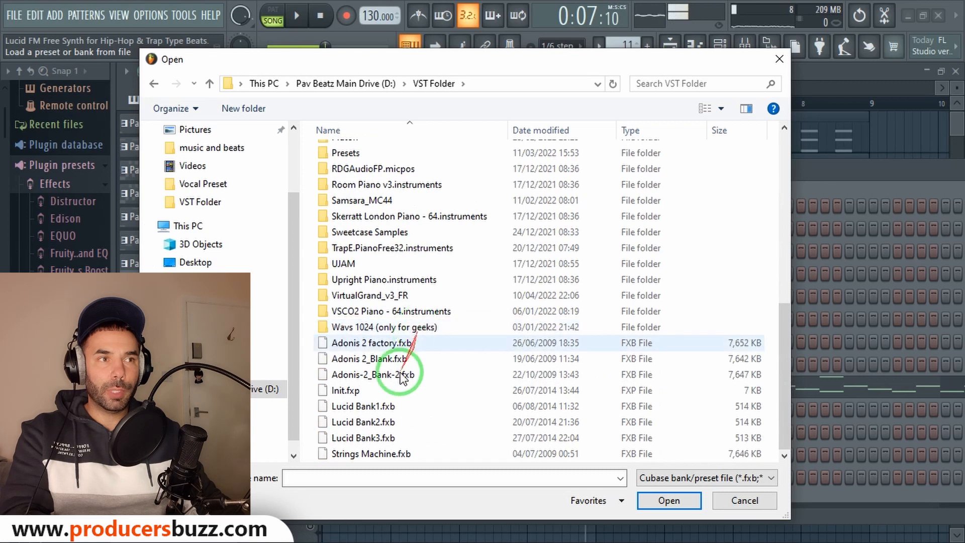
# - Point out Lucid Bank1.fxb, Lucid Bank2.fxb and Lucid Bank3.fxb, and load Lucid Bank2.fxb
pyautogui.click(385, 406)
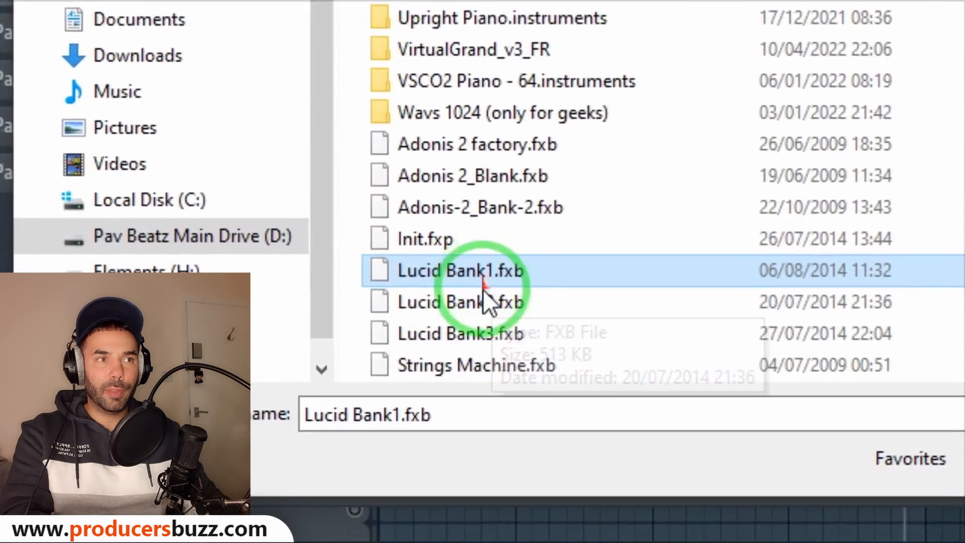
pyautogui.click(385, 423)
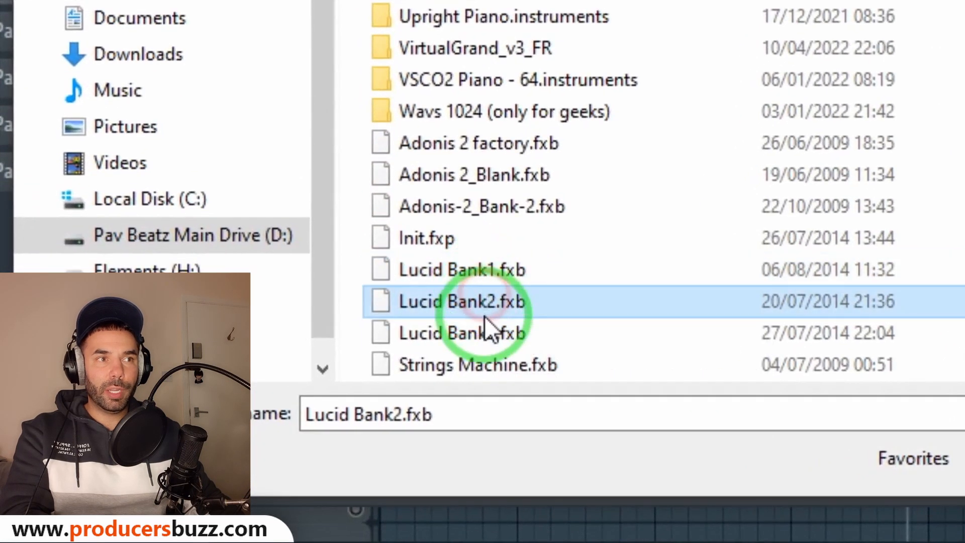
pyautogui.click(374, 435)
pyautogui.click(485, 300)
pyautogui.click(484, 271)
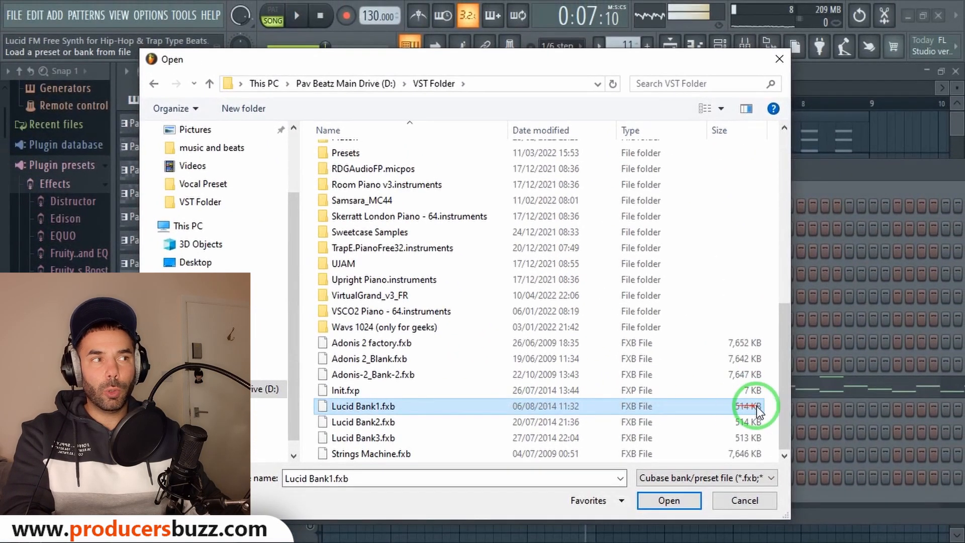
pyautogui.click(378, 427)
pyautogui.doubleClick(377, 426)
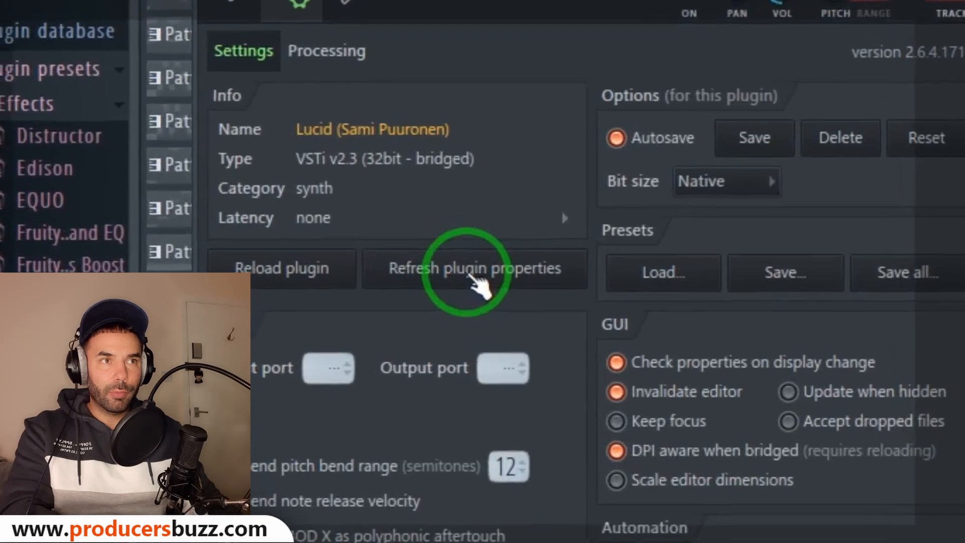
# - Refresh the plugin properties and load the BL Belial preset from the full preset list
pyautogui.click(304, 274)
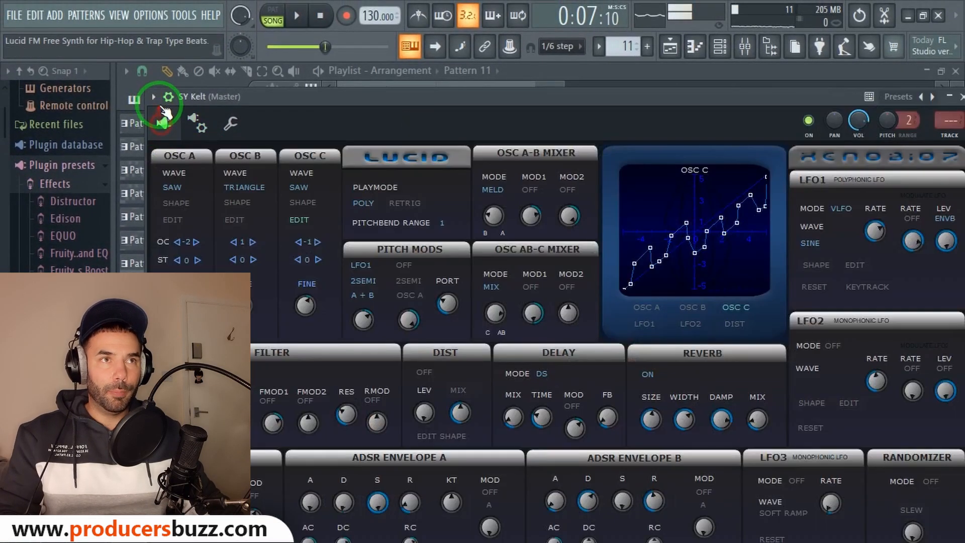
pyautogui.click(153, 97)
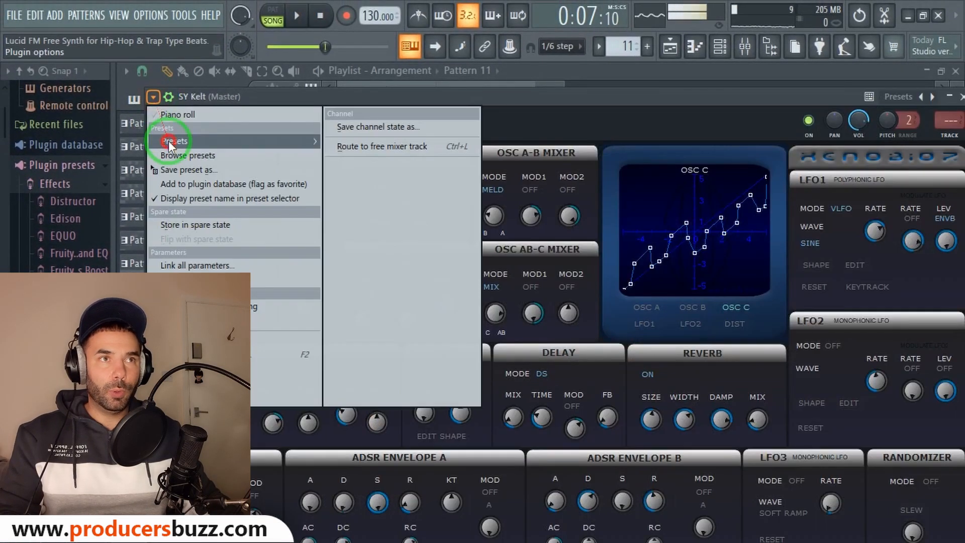
pyautogui.moveTo(168, 140)
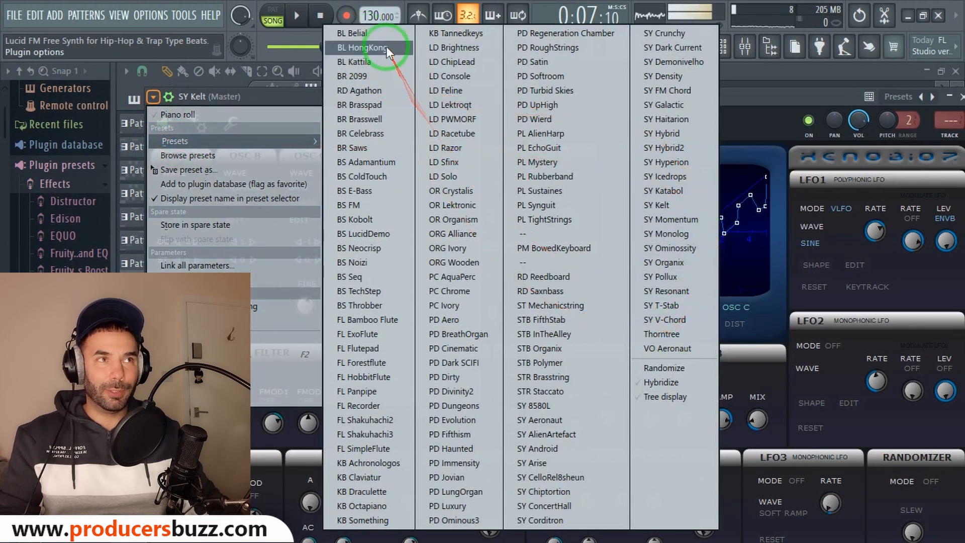
pyautogui.press('space')
pyautogui.click(378, 35)
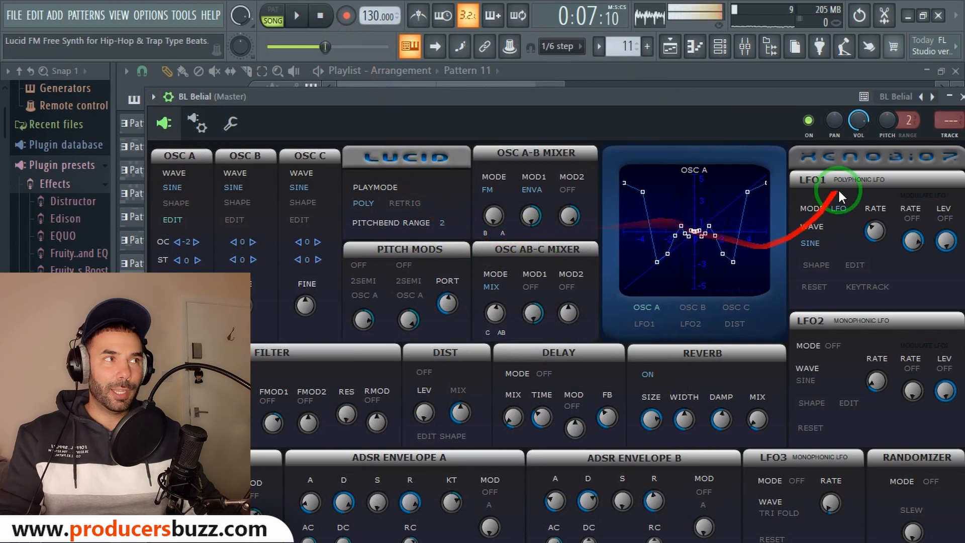
# - During playback, step forward through the presets BL HongKong, BL Kattila and BR 2099
pyautogui.click(932, 97)
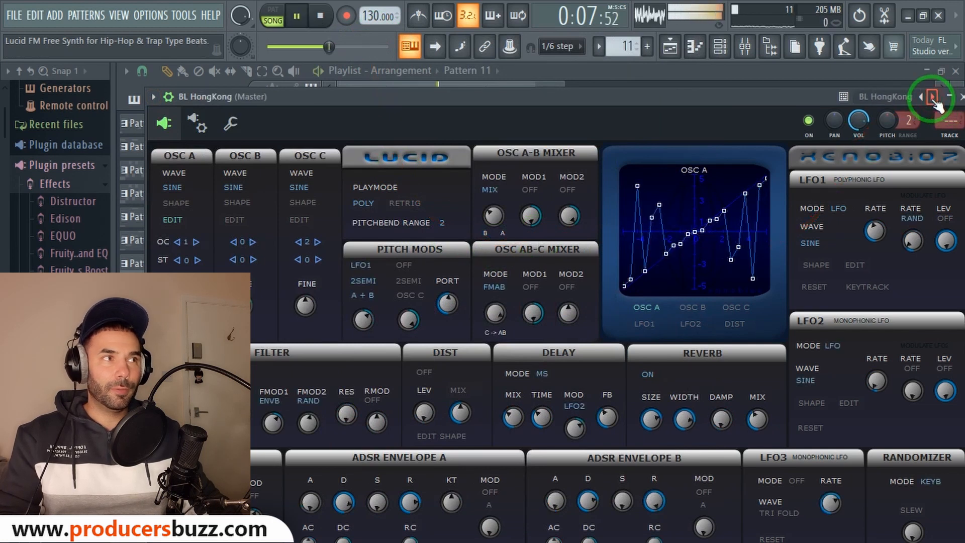
pyautogui.click(933, 97)
pyautogui.click(933, 97)
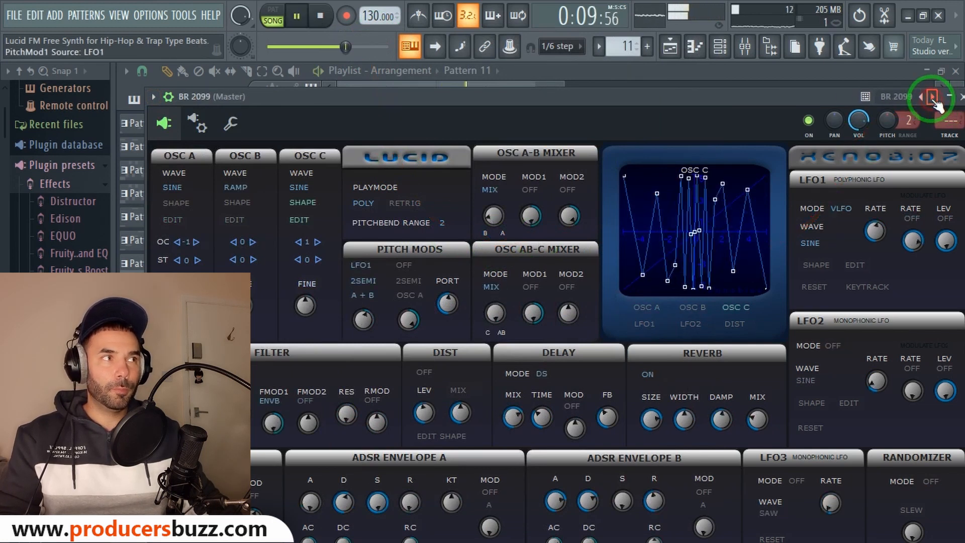
# - Continue stepping forward through the brass presets, auditioning BR Brasspad and ending on BR Celebrass
pyautogui.click(933, 97)
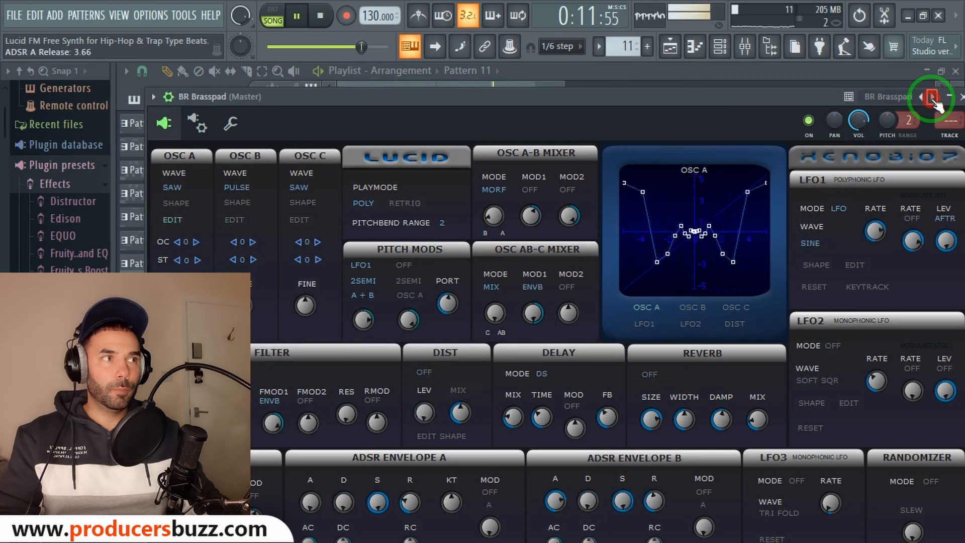
pyautogui.click(932, 97)
pyautogui.click(933, 97)
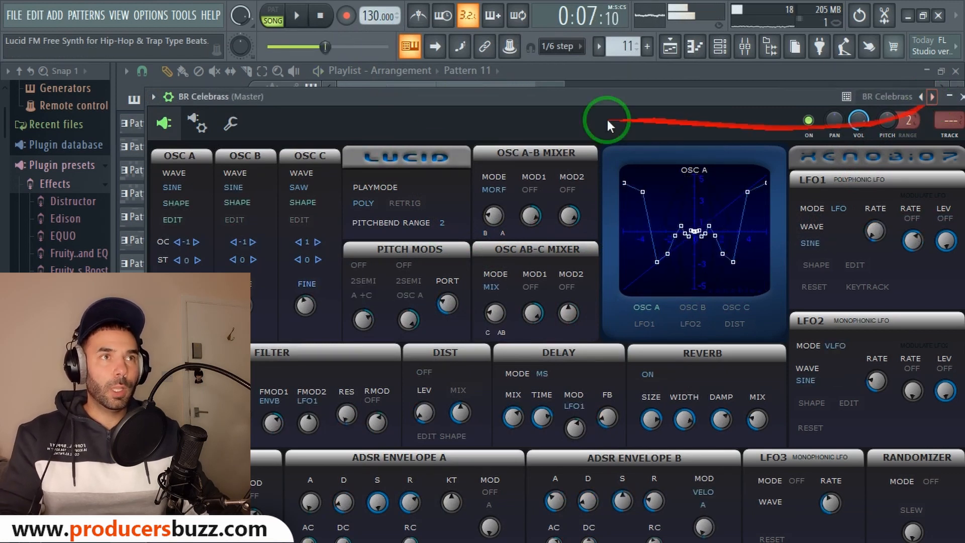
# - Load the Lucid Bank3.fxb preset bank from VST Folder and refresh the plugin properties
pyautogui.click(216, 128)
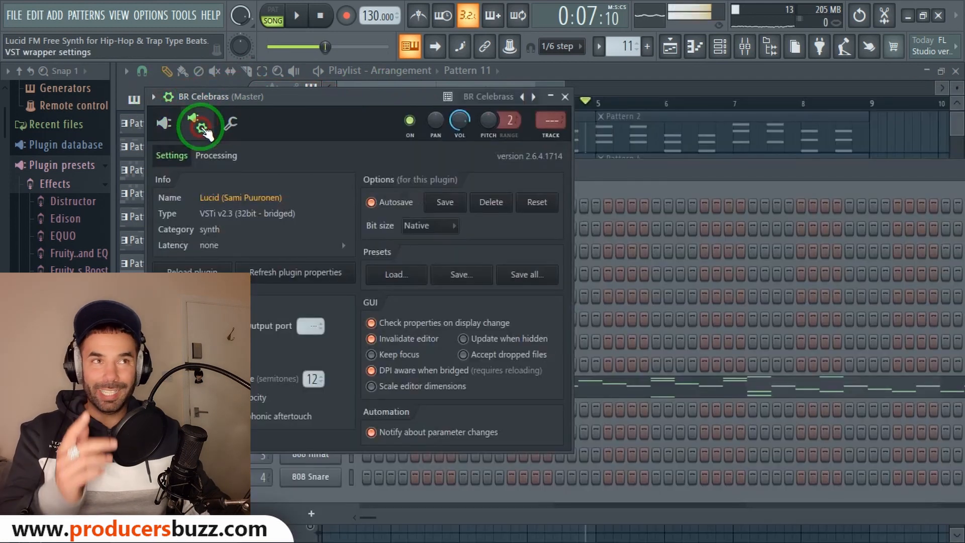
pyautogui.click(397, 275)
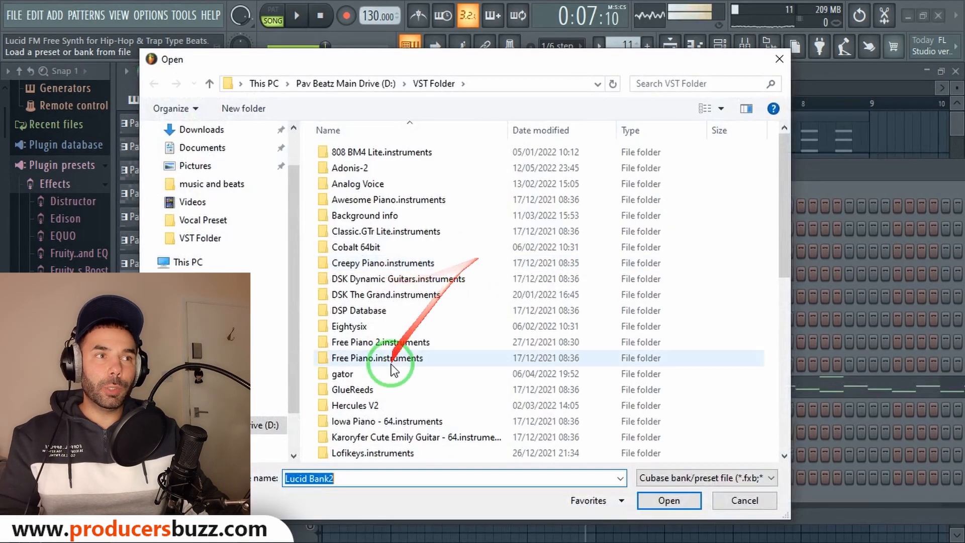
pyautogui.scroll(-9, 395, 417)
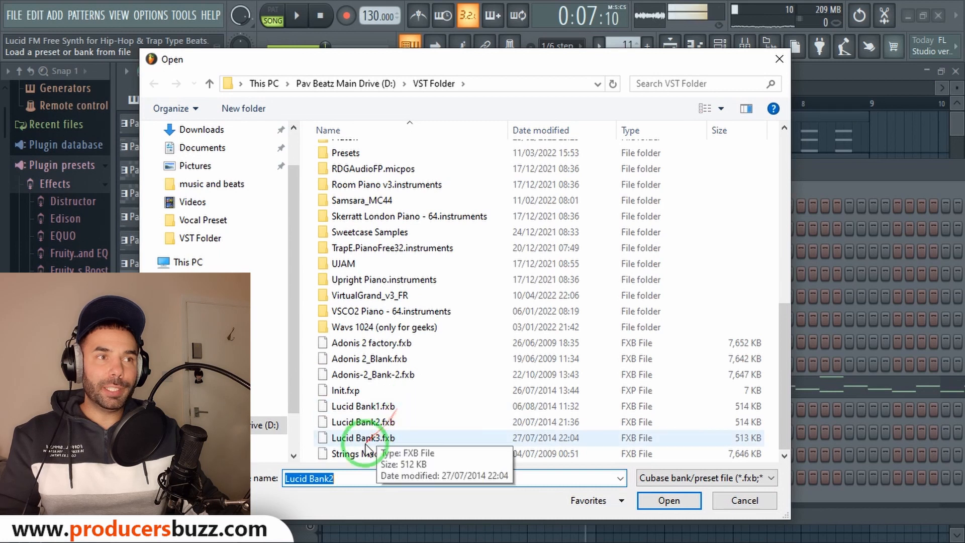
pyautogui.click(391, 422)
pyautogui.click(371, 407)
pyautogui.click(377, 422)
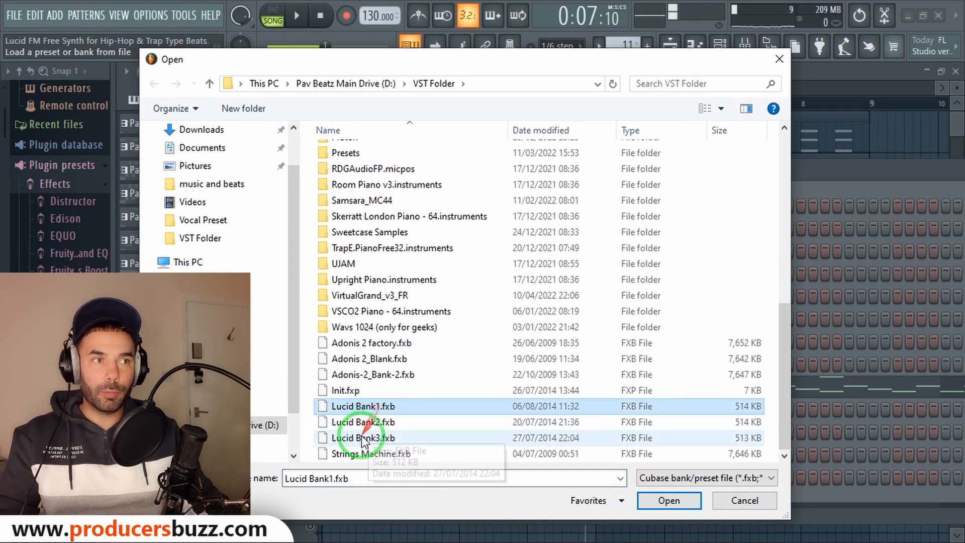
pyautogui.click(381, 439)
pyautogui.doubleClick(380, 438)
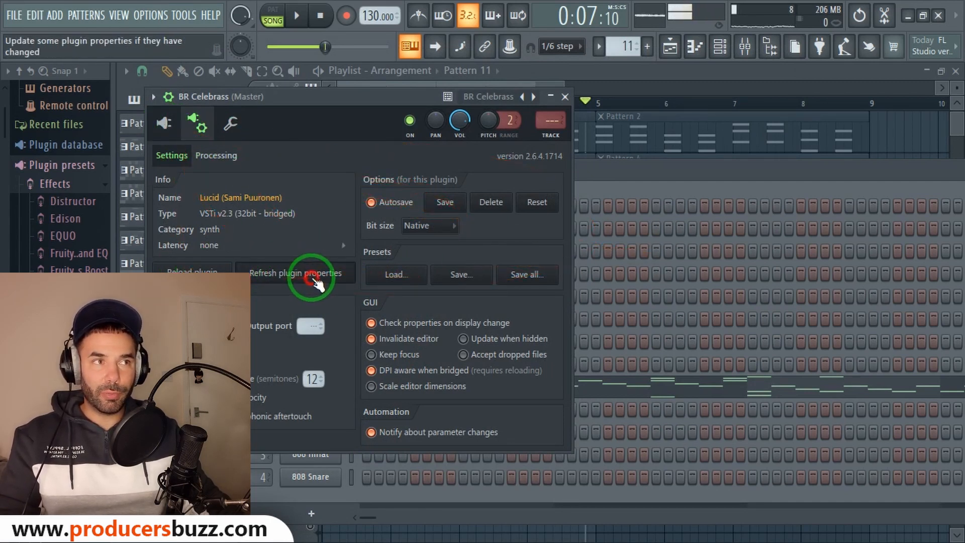
# - Return to the synth interface, reposition its window, and load the BR DeathHorns preset from the full preset list
pyautogui.click(164, 122)
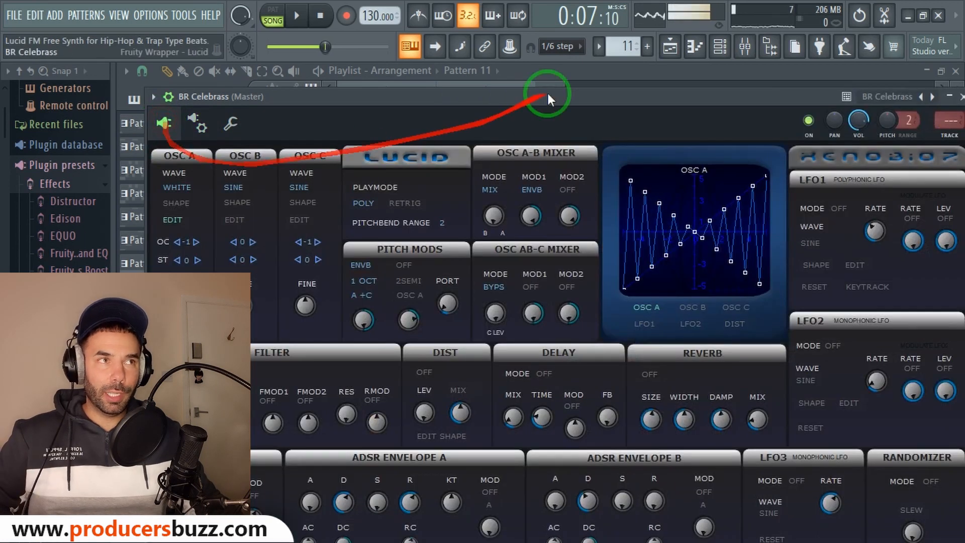
pyautogui.moveTo(547, 94); pyautogui.dragTo(484, 83)
pyautogui.moveTo(182, 90); pyautogui.dragTo(188, 84)
pyautogui.click(148, 83)
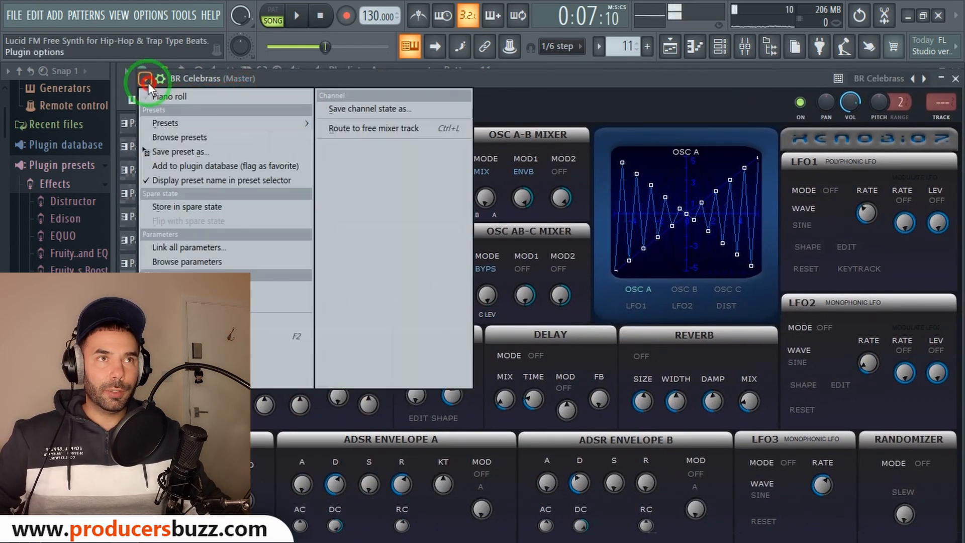
pyautogui.click(161, 131)
pyautogui.click(145, 79)
pyautogui.moveTo(165, 123)
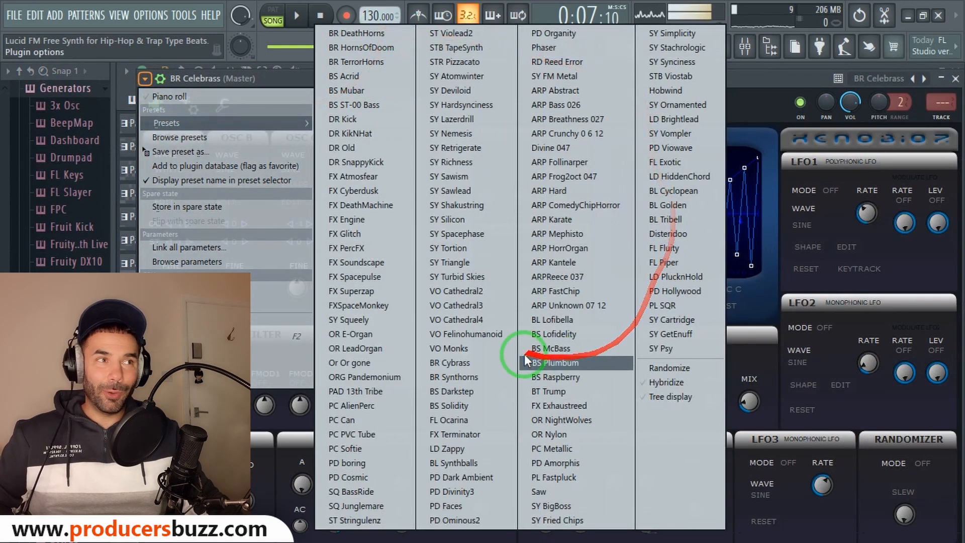
pyautogui.click(352, 33)
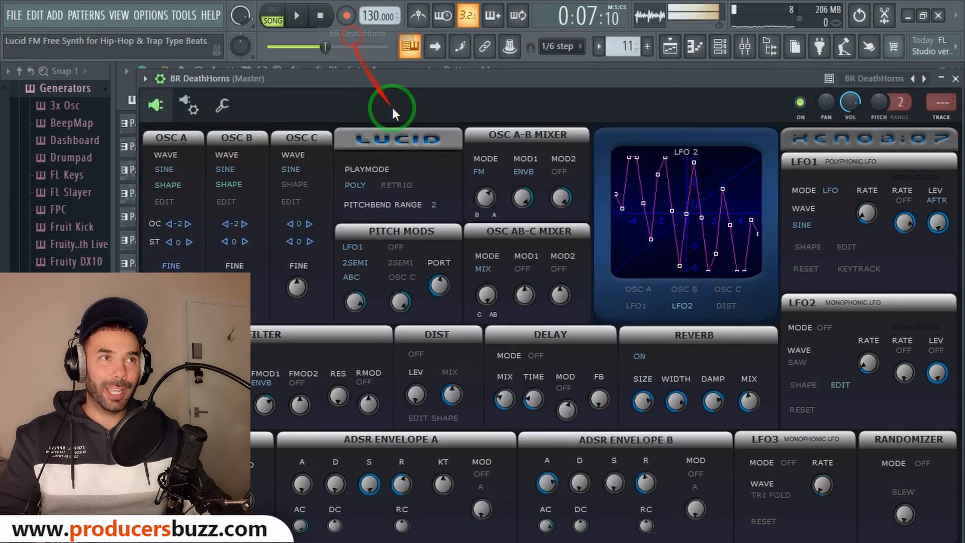
# - Audition the presets from BR HornsOfDoom through BR TerrorHorns, BS Acrid and BS Mubar to BS ST-00 Bass, and close the synth window
pyautogui.press('space')
pyautogui.click(924, 79)
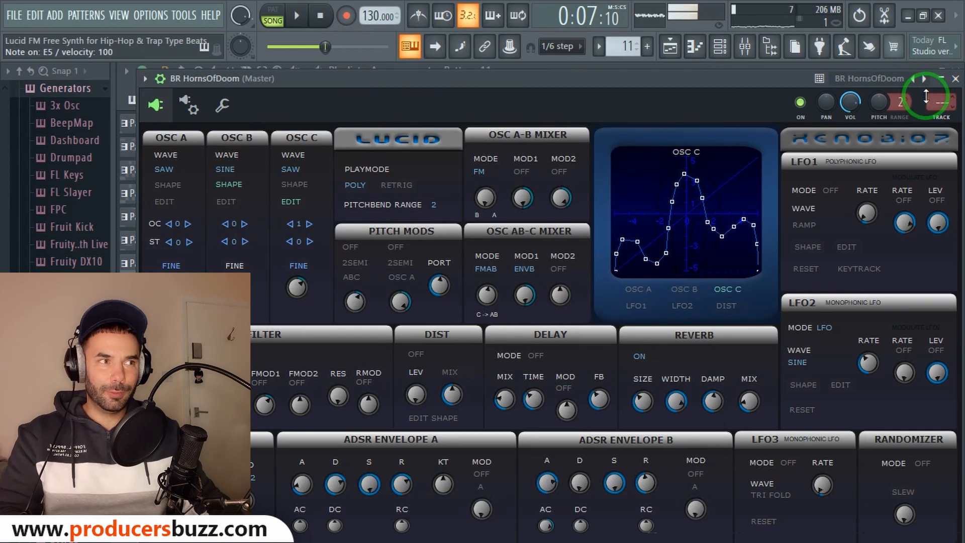
pyautogui.click(925, 79)
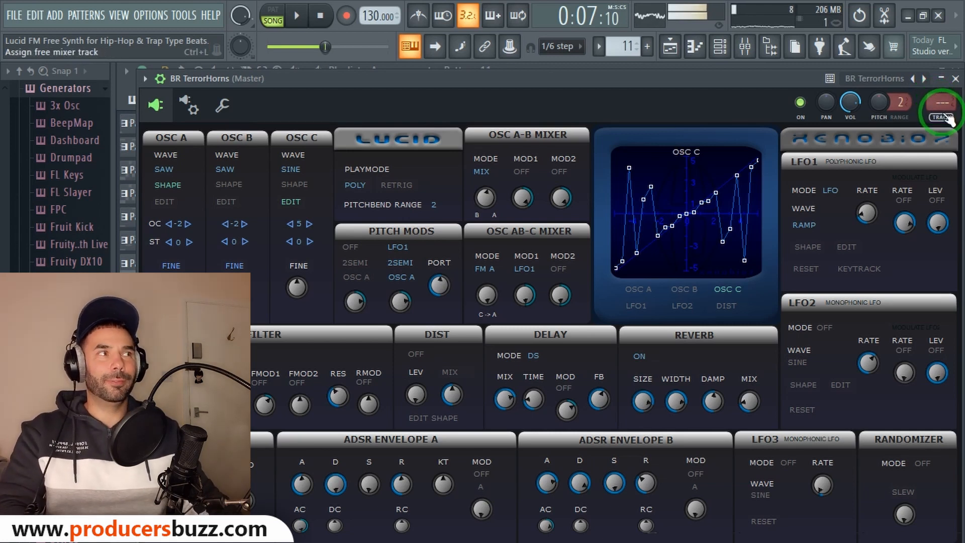
pyautogui.click(925, 79)
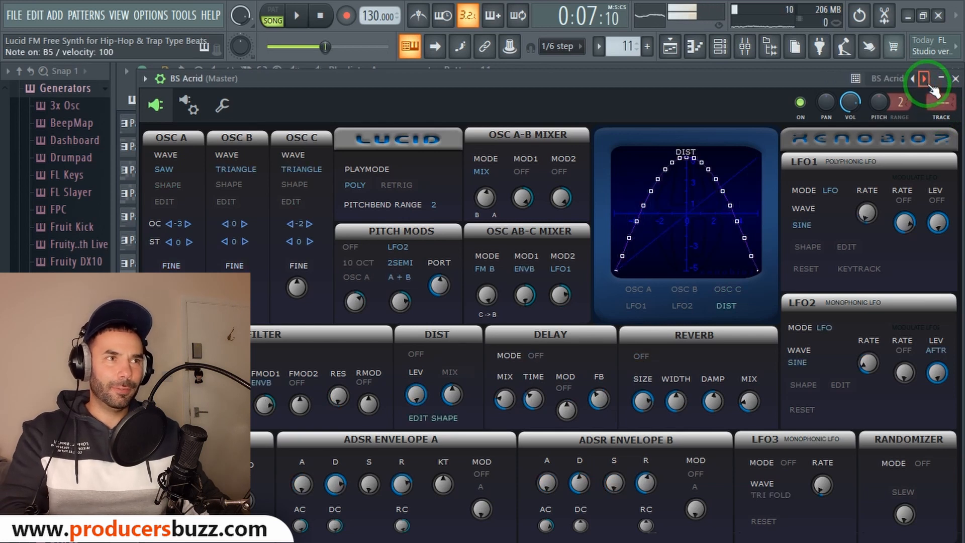
pyautogui.click(924, 79)
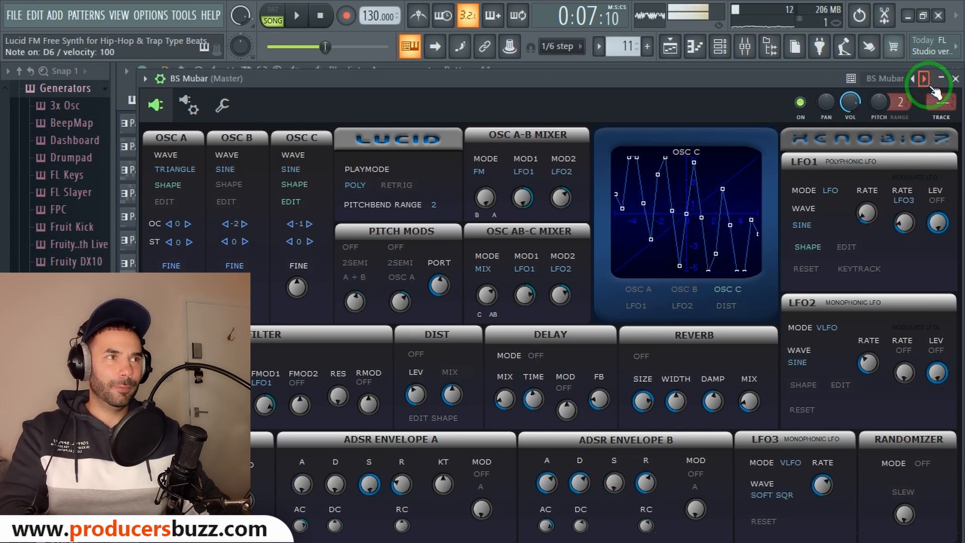
pyautogui.click(925, 79)
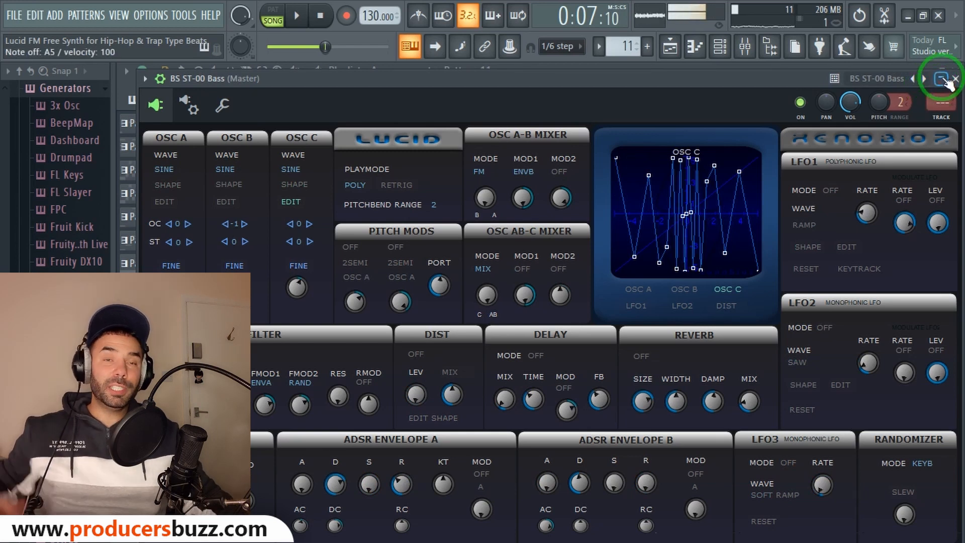
pyautogui.click(941, 79)
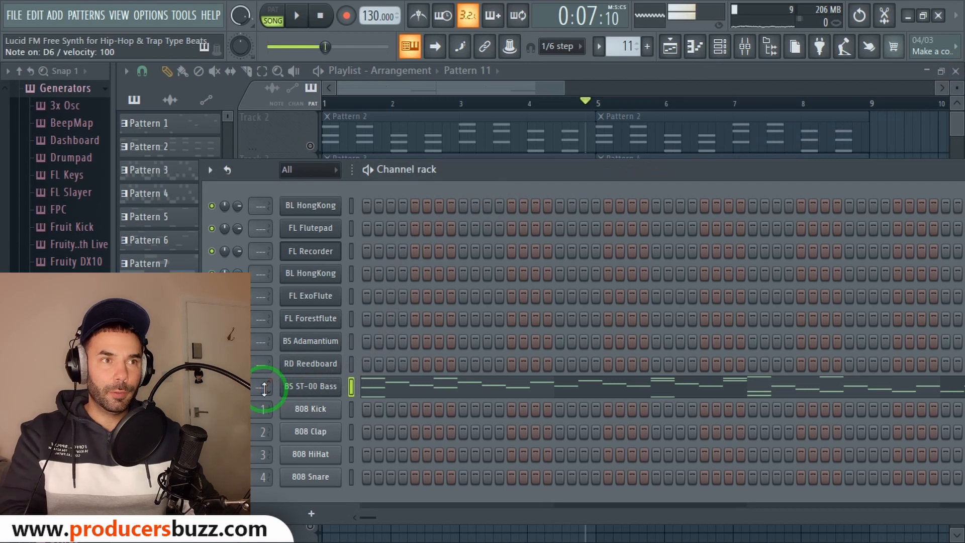
# - Route the BS ST-00 Bass channel to mixer insert 17 and open that insert in the mixer
pyautogui.moveTo(260, 388)
pyautogui.mouseDown()
pyautogui.moveTo(261, 323)
pyautogui.moveTo(261, 388)
pyautogui.mouseUp()
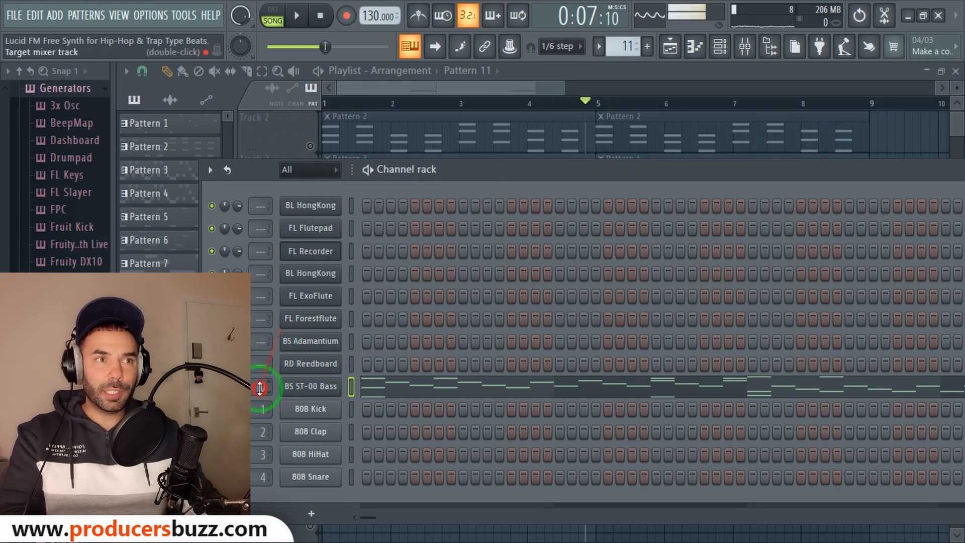
pyautogui.doubleClick(260, 388)
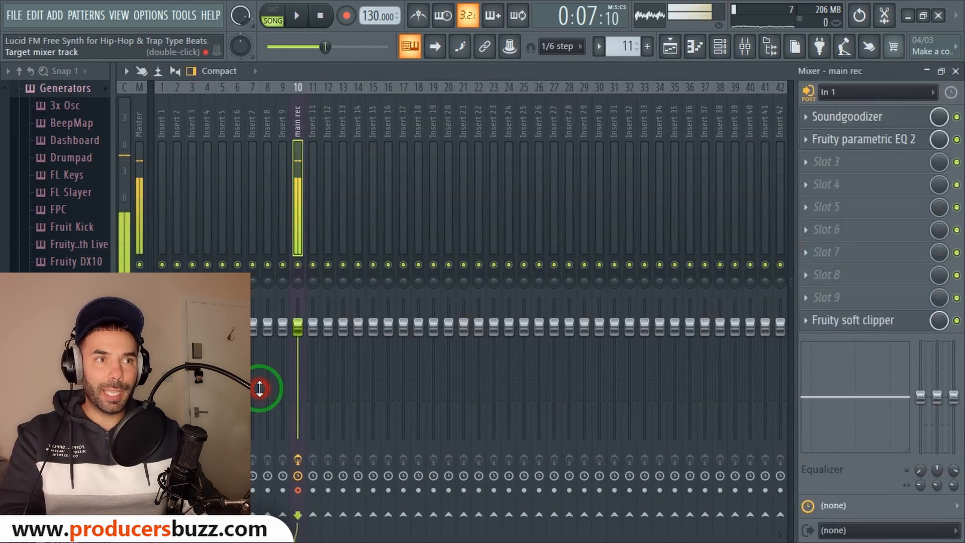
pyautogui.click(955, 71)
pyautogui.moveTo(259, 388)
pyautogui.mouseDown()
pyautogui.moveTo(260, 370)
pyautogui.moveTo(262, 384)
pyautogui.mouseUp()
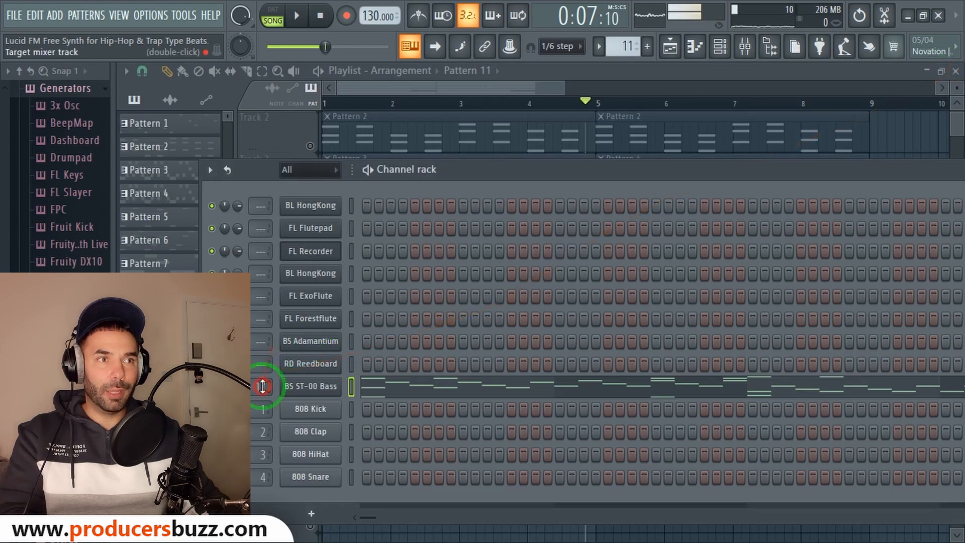
pyautogui.doubleClick(262, 386)
# - Add Fruity Reeverb 2 to the first effect slot of insert 17 and close its window
pyautogui.click(834, 117)
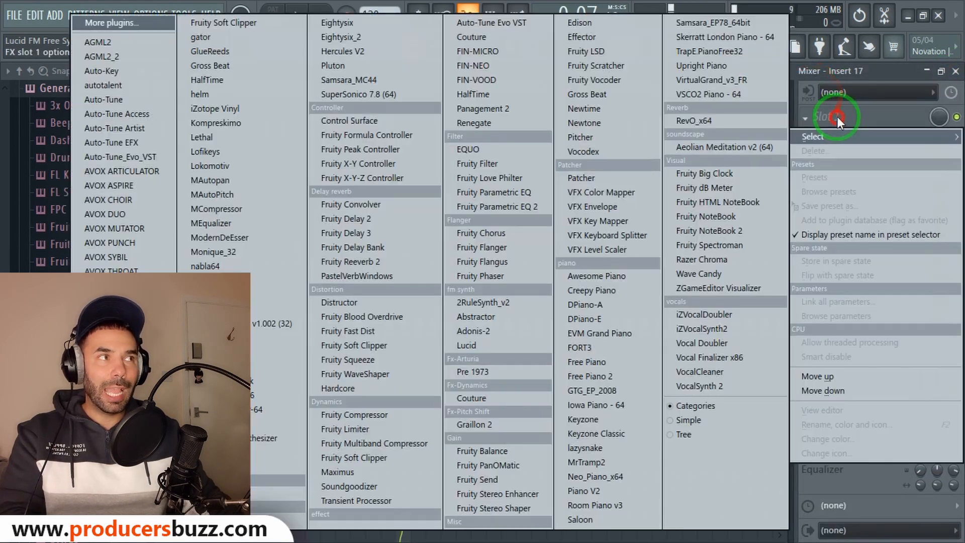
pyautogui.click(390, 262)
pyautogui.moveTo(446, 215); pyautogui.dragTo(580, 223)
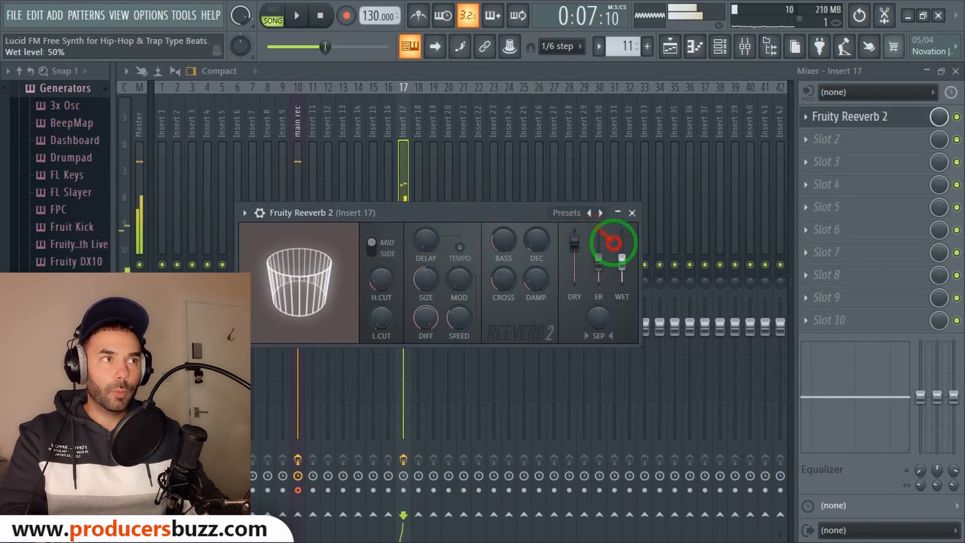
pyautogui.click(632, 212)
# - Add Fruity parametric EQ 2 to slot 2, boost bands 5 to 7, and cut band 4 at about 575 Hz
pyautogui.click(821, 137)
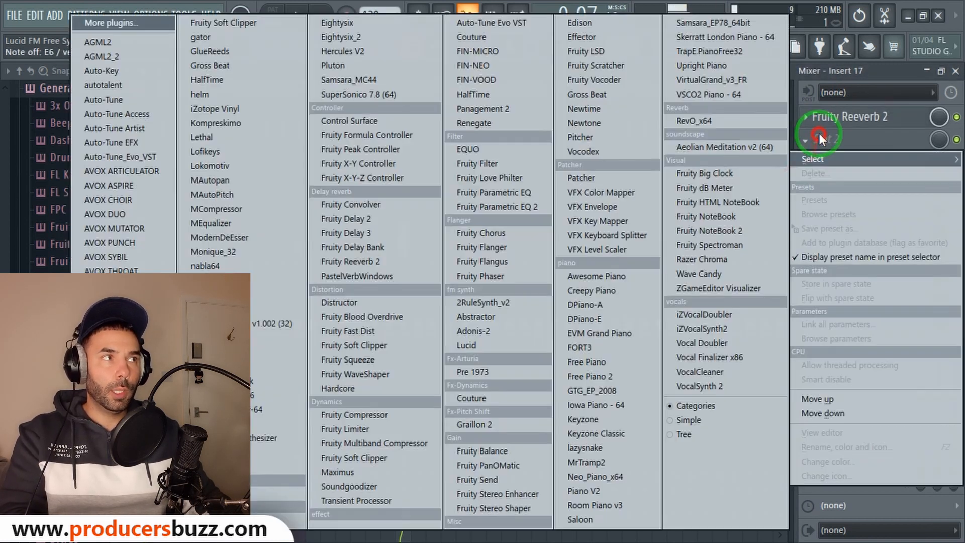
pyautogui.click(505, 200)
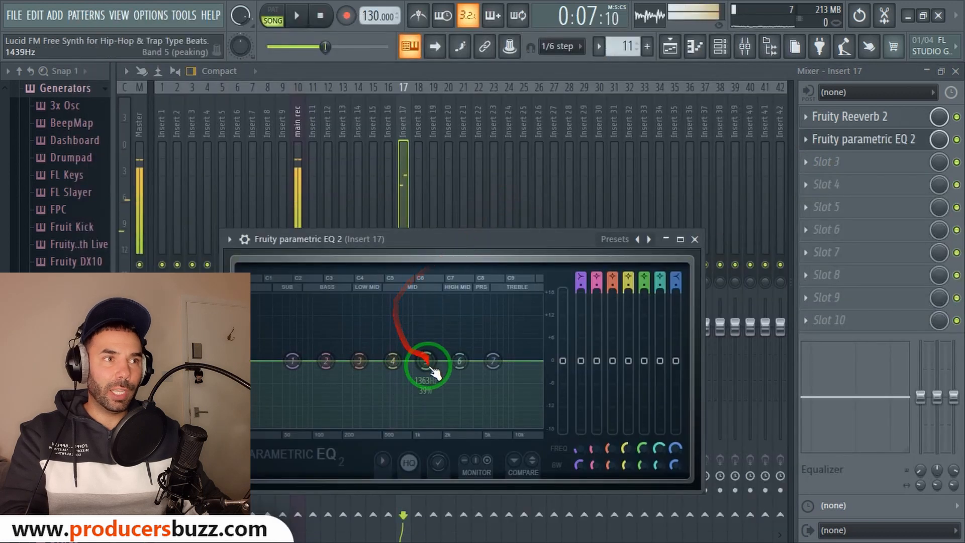
pyautogui.moveTo(428, 363); pyautogui.dragTo(388, 381)
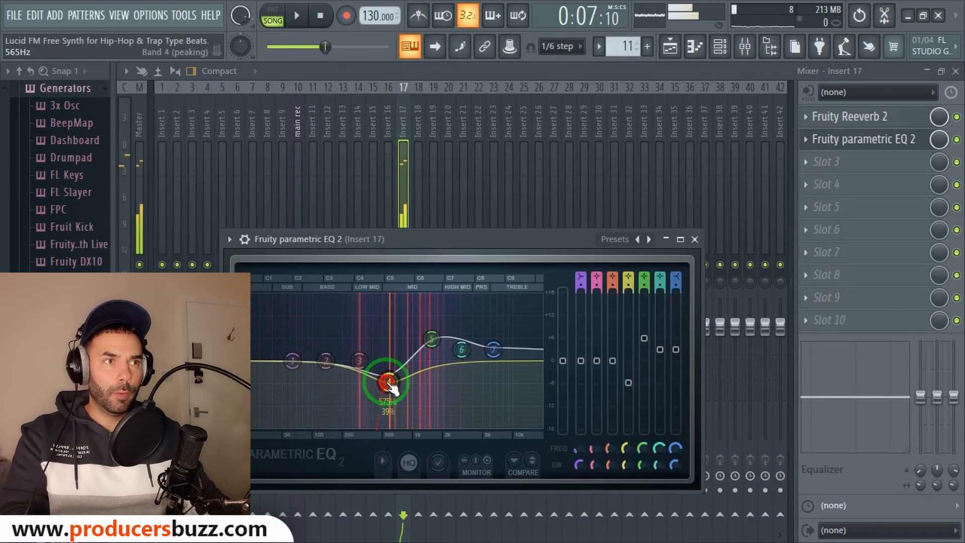
pyautogui.click(695, 239)
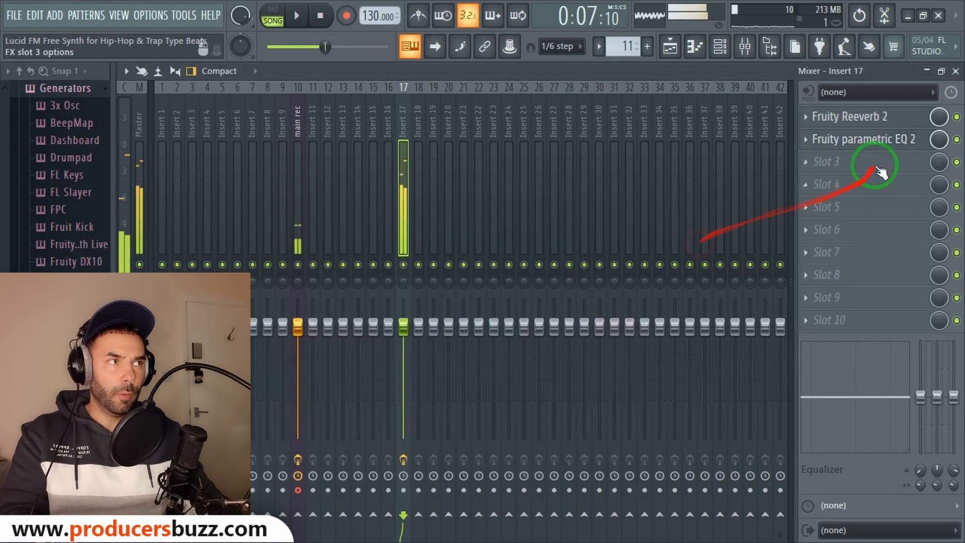
# - Add Fruity Phaser to slot 3 of insert 17, minimize its window, and close the mixer
pyautogui.click(844, 167)
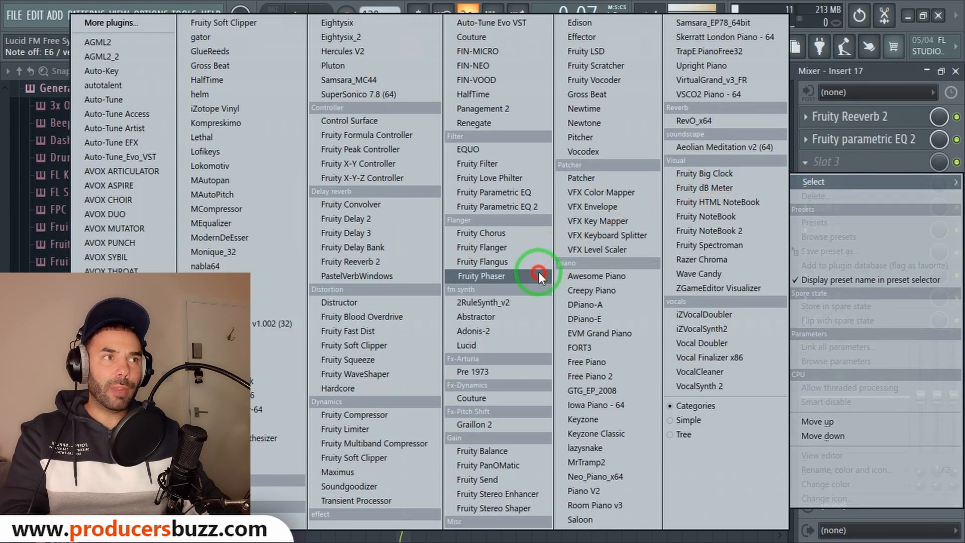
pyautogui.click(498, 278)
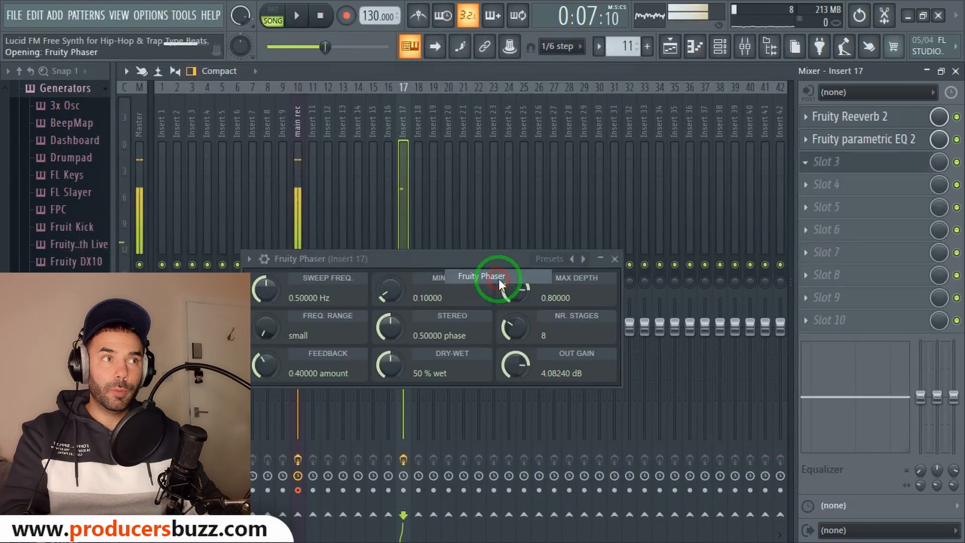
pyautogui.moveTo(462, 253); pyautogui.dragTo(505, 186)
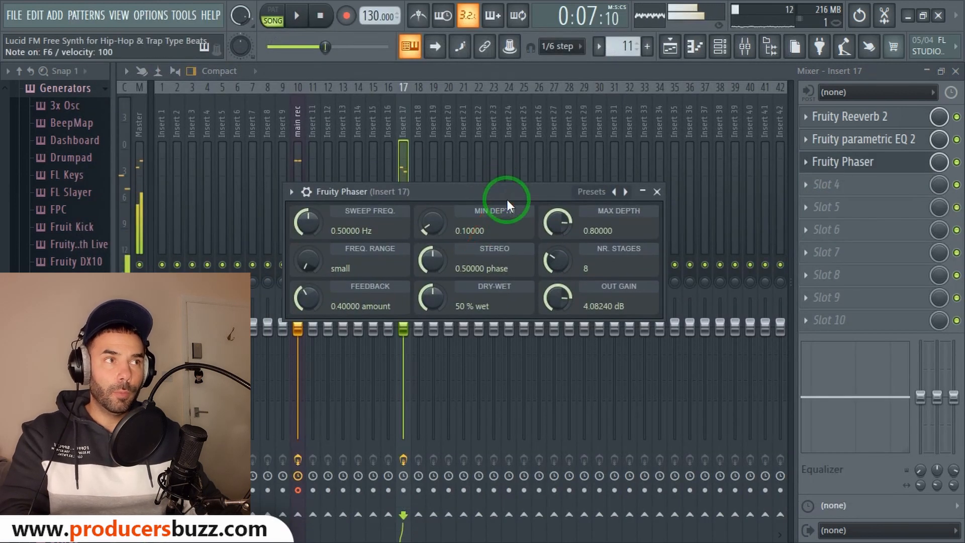
pyautogui.click(642, 191)
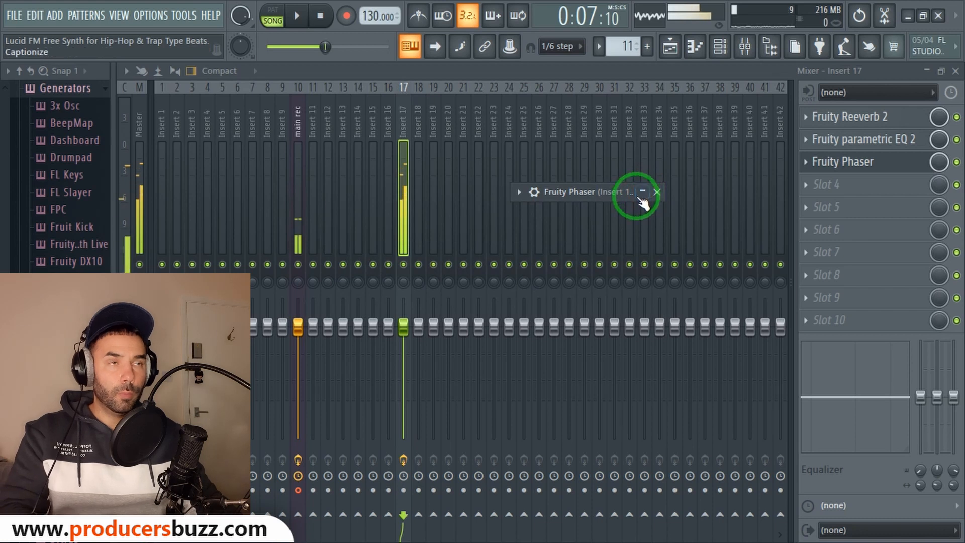
pyautogui.click(955, 71)
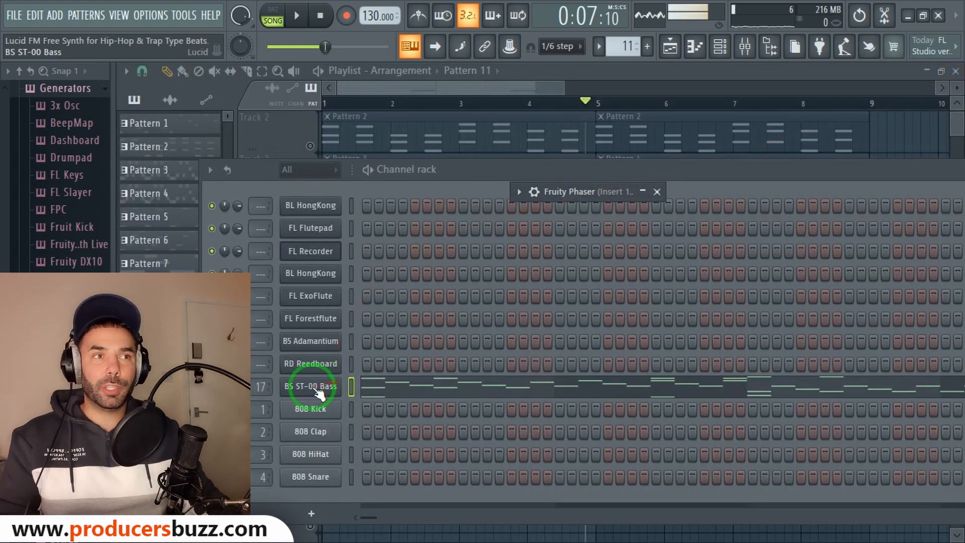
# - Demonstrate the BS ST-00 Bass channel's mixer routing by switching it to inserts 1 and 11 and back to Master
pyautogui.moveTo(257, 387); pyautogui.dragTo(257, 436)
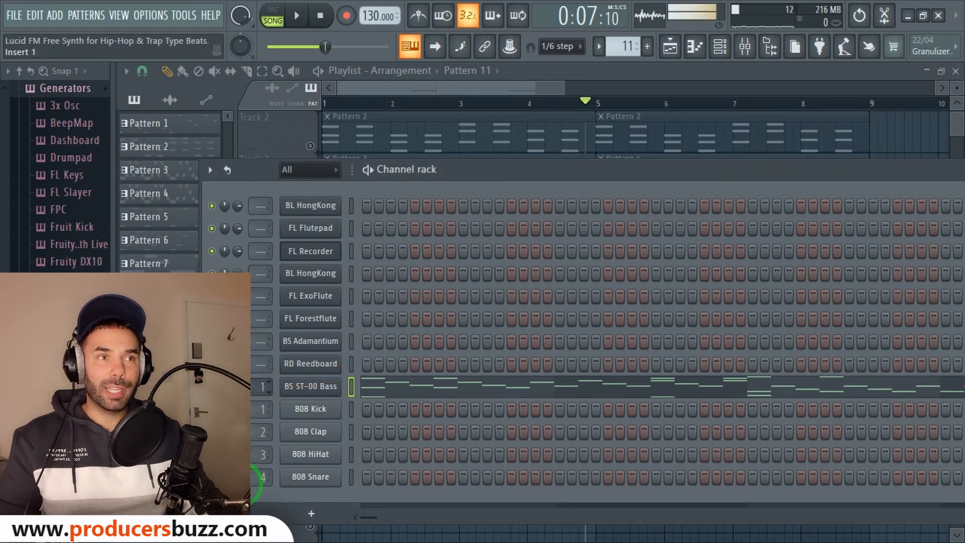
pyautogui.moveTo(480, 173); pyautogui.dragTo(484, 170)
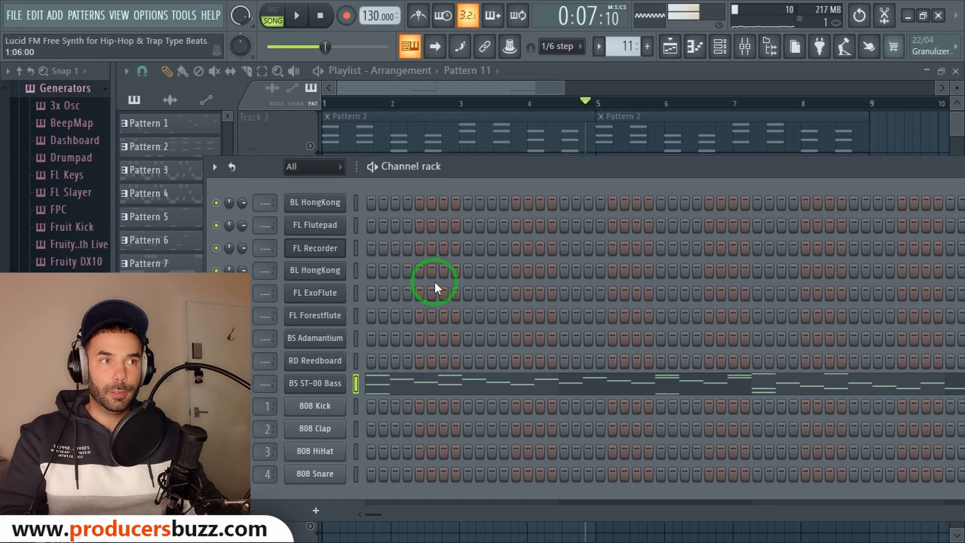
pyautogui.moveTo(260, 384); pyautogui.dragTo(264, 316)
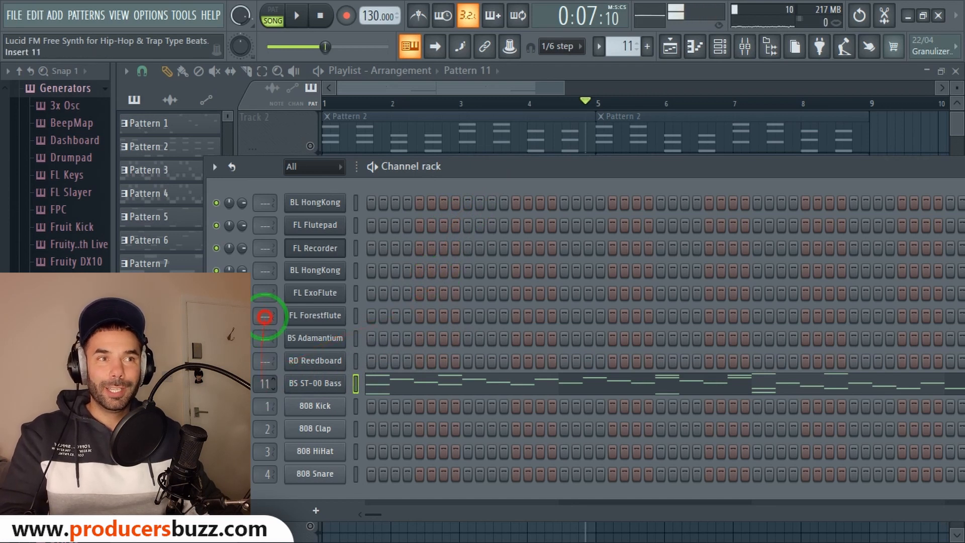
pyautogui.moveTo(296, 281); pyautogui.dragTo(297, 281)
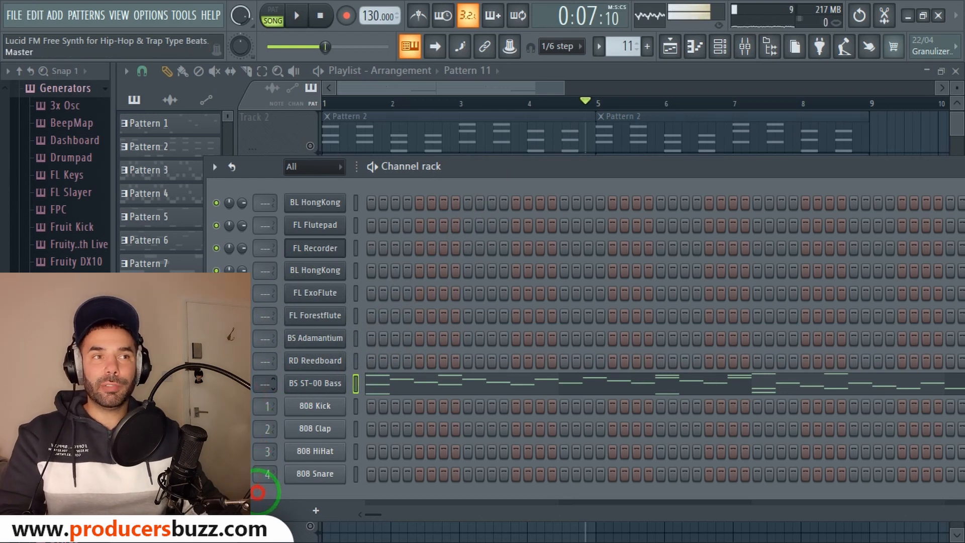
# - Open the BS ST-00 Bass synth, turn on its reverb, raise size and damp, lower the mix, and play a test note
pyautogui.click(297, 382)
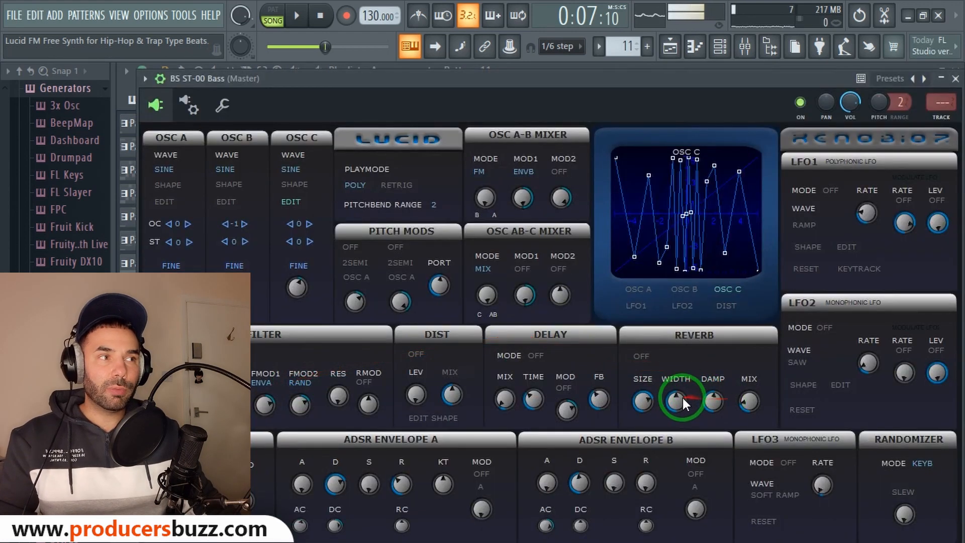
pyautogui.moveTo(640, 402); pyautogui.dragTo(638, 381)
pyautogui.moveTo(713, 401); pyautogui.dragTo(713, 357)
pyautogui.moveTo(748, 402); pyautogui.dragTo(740, 442)
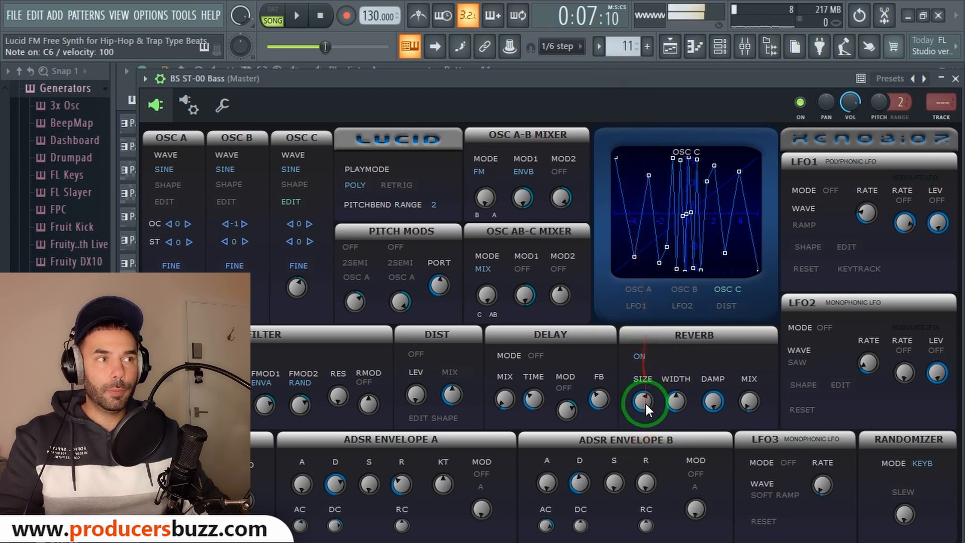
pyautogui.moveTo(644, 402); pyautogui.dragTo(646, 390)
pyautogui.click(647, 82)
pyautogui.press('q')
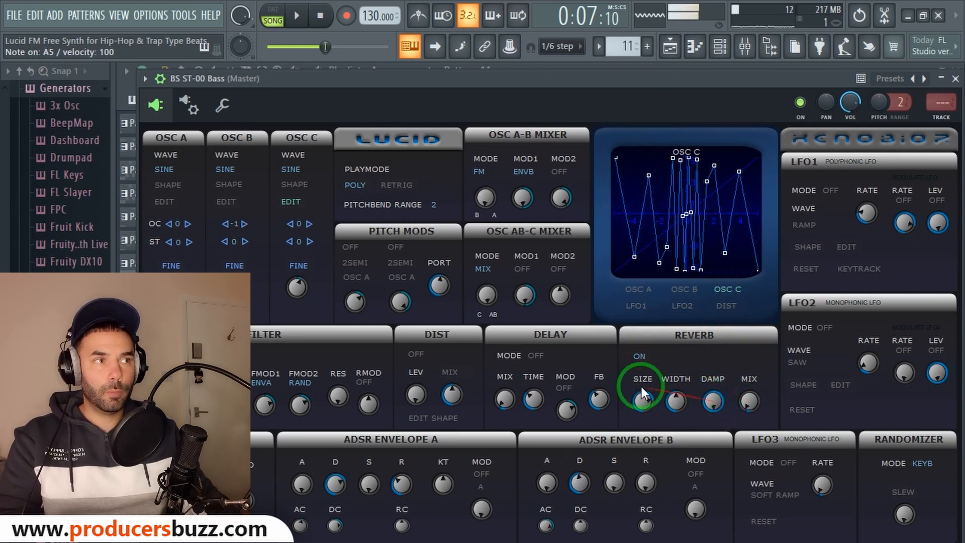
# - Try the delay in MS mode, switch it to Host Synced, and raise the delay mix
pyautogui.click(526, 356)
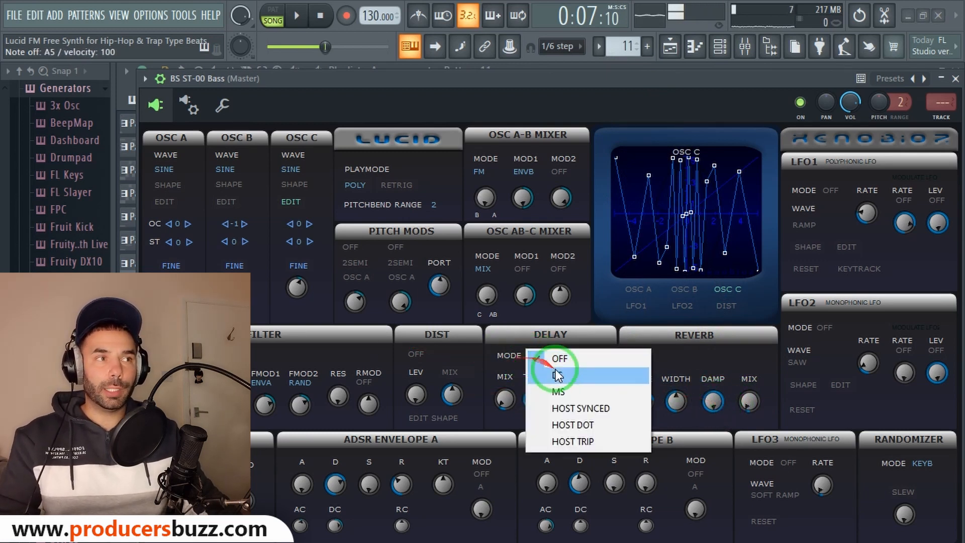
pyautogui.click(570, 399)
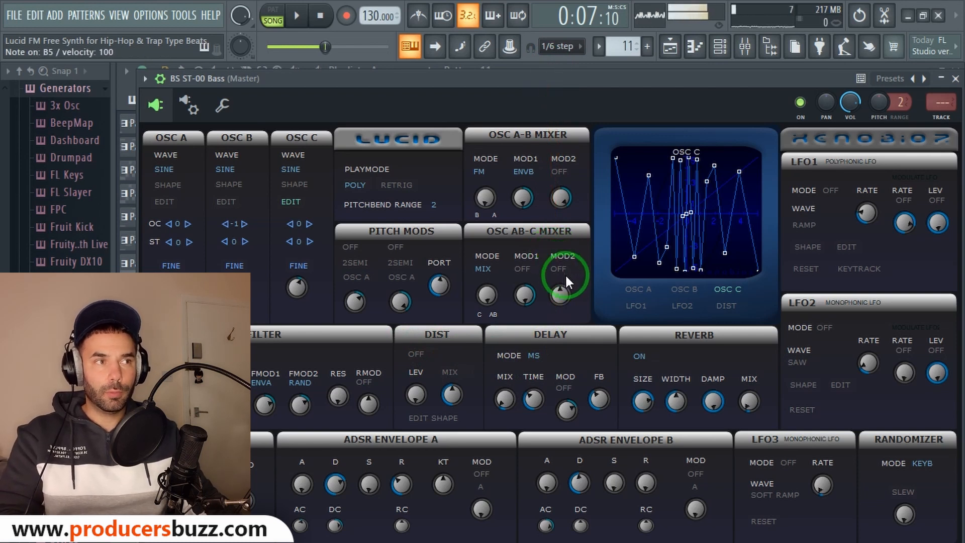
pyautogui.click(534, 357)
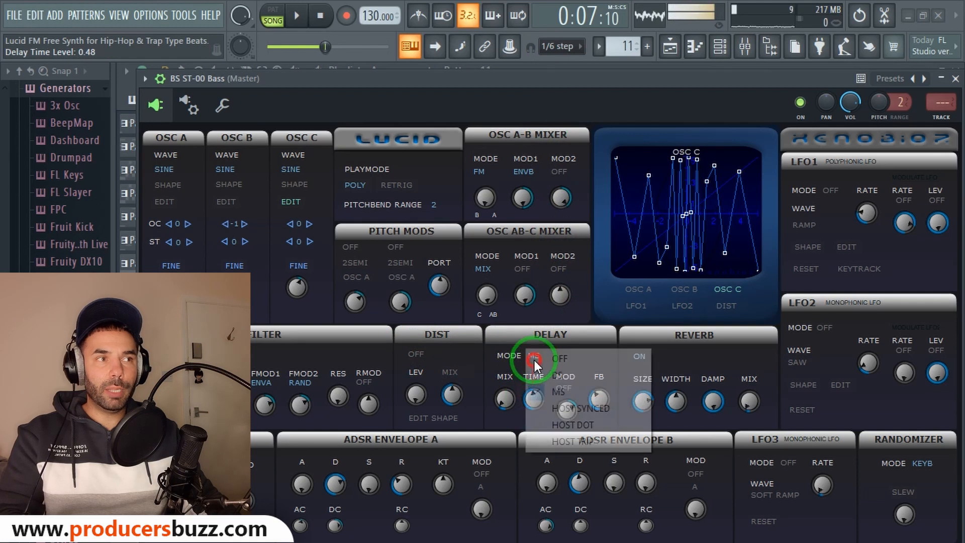
pyautogui.click(578, 409)
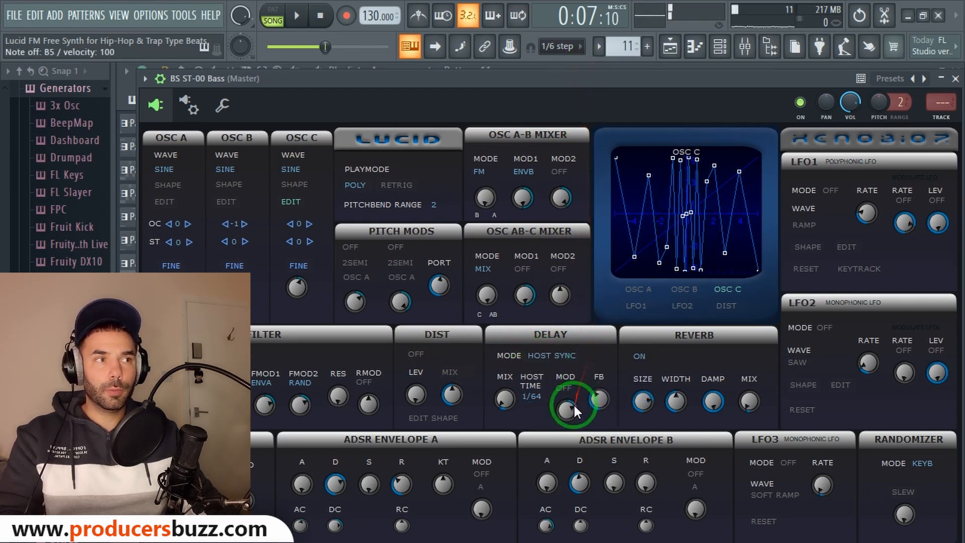
pyautogui.moveTo(505, 398); pyautogui.dragTo(500, 354)
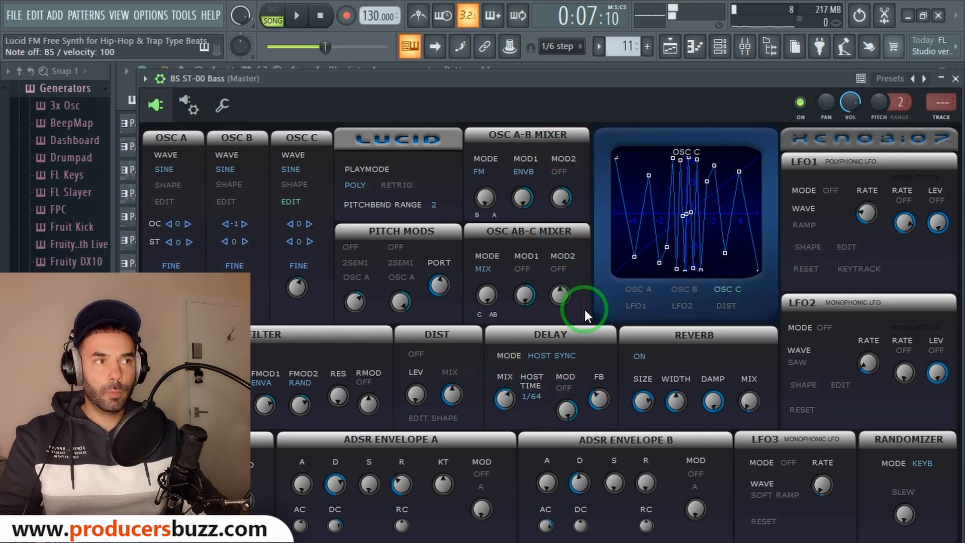
# - Try delay host times of 1/8 and 1/16, set it to 1/4, and play a test note
pyautogui.click(525, 397)
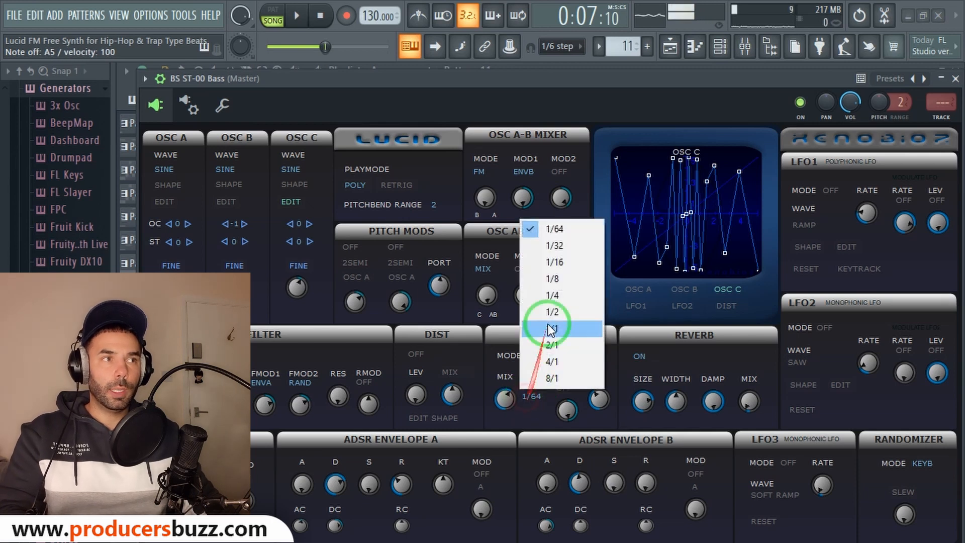
pyautogui.click(559, 276)
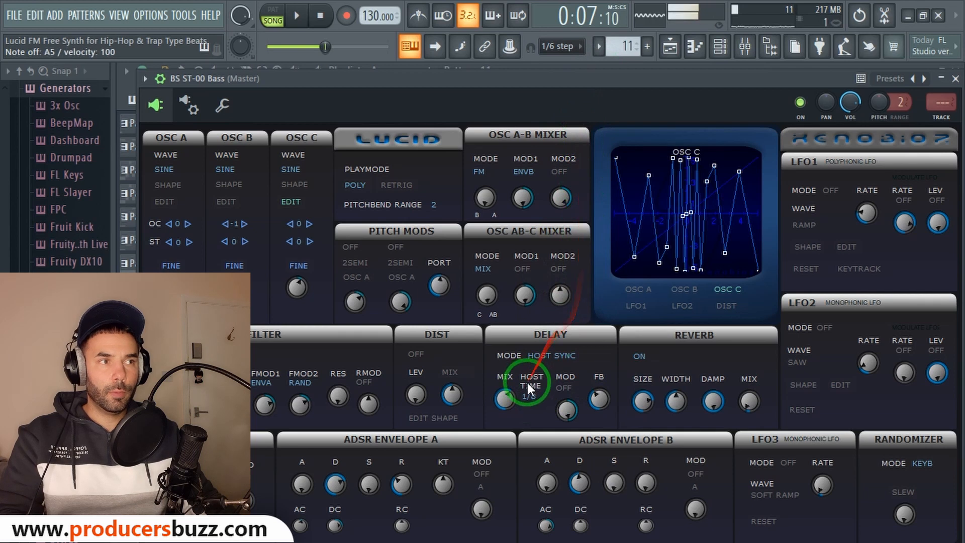
pyautogui.click(529, 396)
pyautogui.click(570, 267)
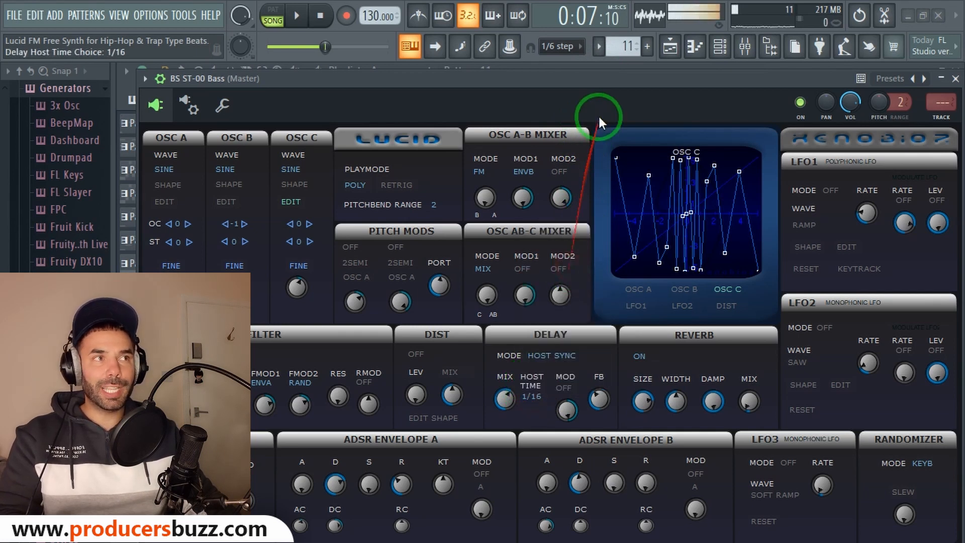
pyautogui.click(533, 395)
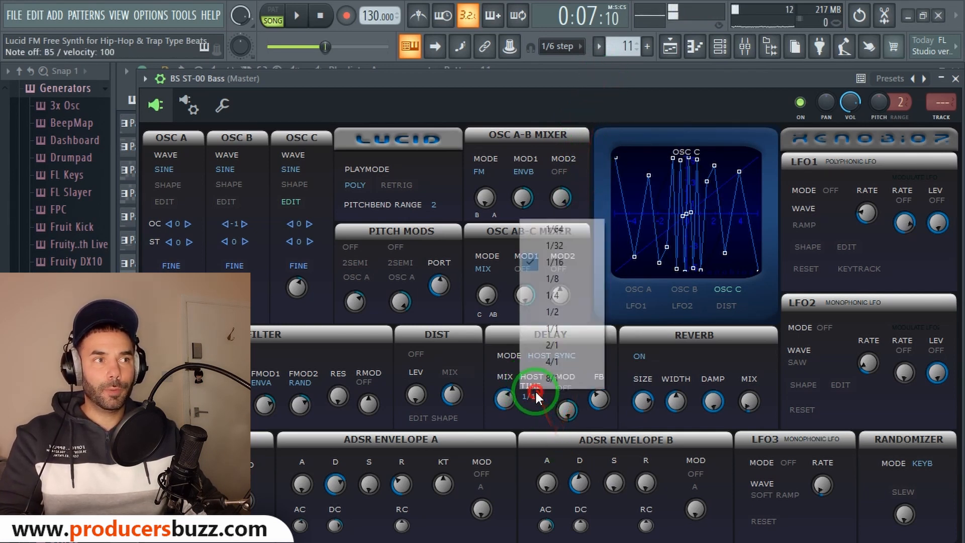
pyautogui.click(568, 297)
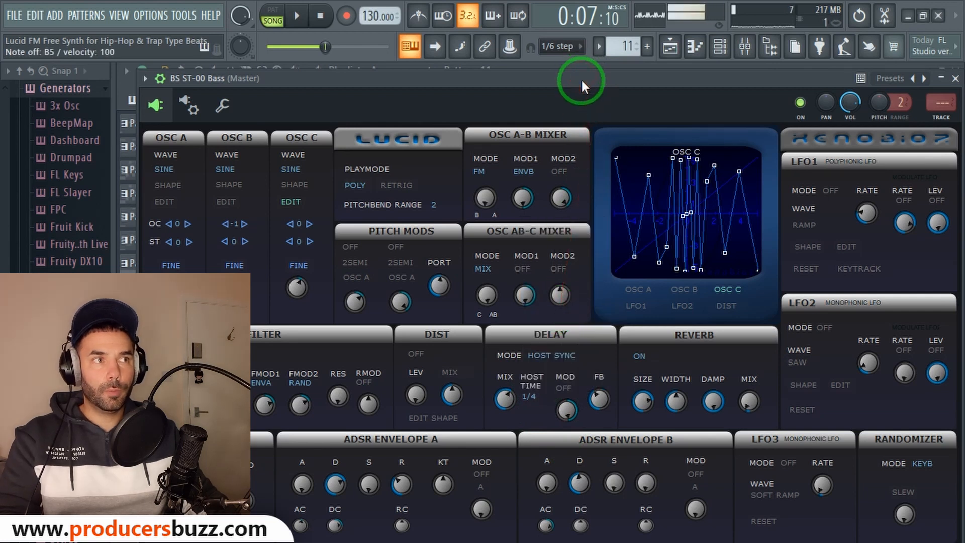
pyautogui.press('n')
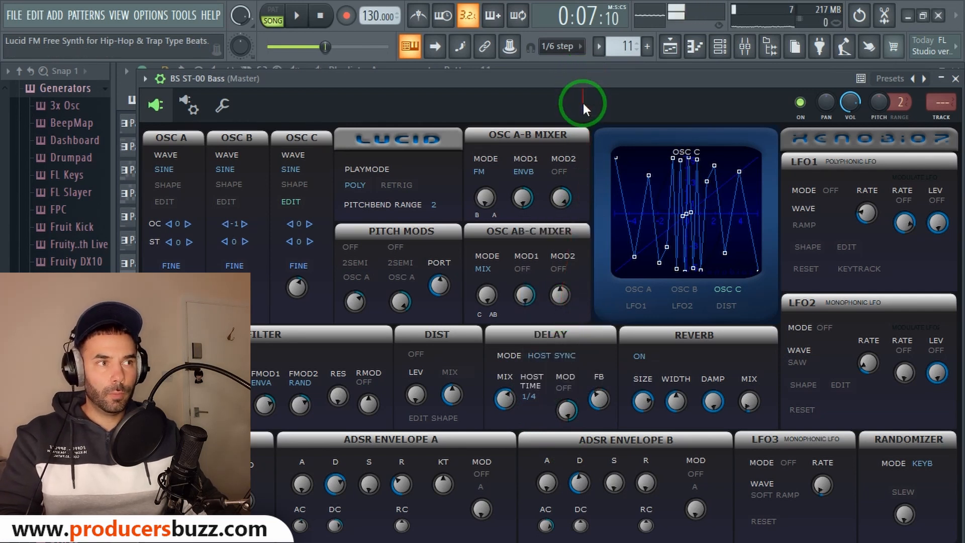
# - Lower the delay mix level to -2.96 and play several notes to hear the sound
pyautogui.moveTo(508, 395); pyautogui.dragTo(506, 442)
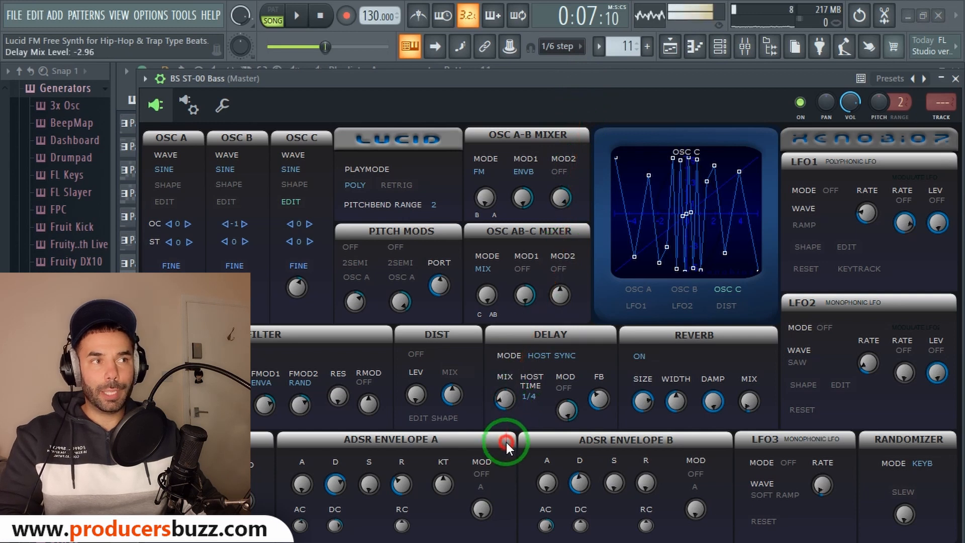
pyautogui.press('b')
pyautogui.press('b')
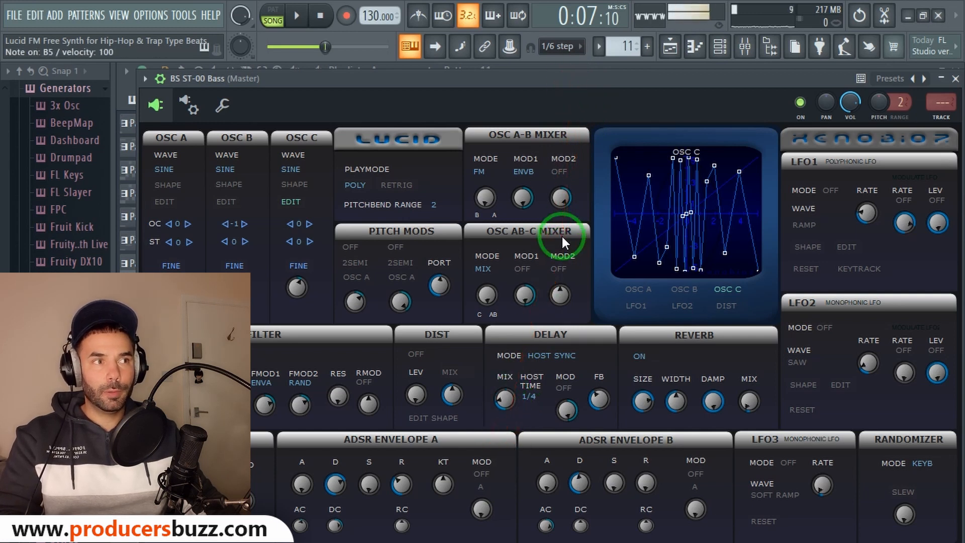
pyautogui.press('b')
pyautogui.press('n')
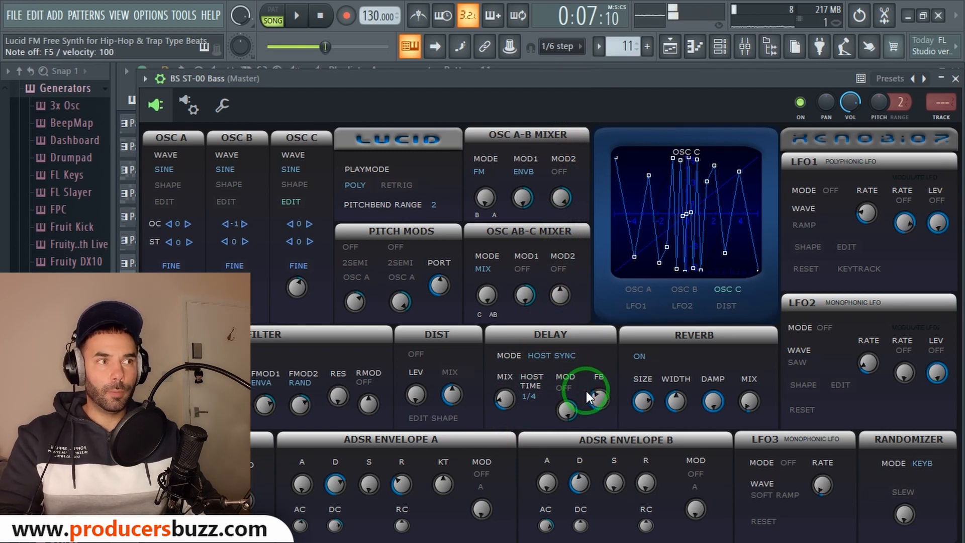
# - Audition the presets following BS ST-00 Bass one by one, from DR Kick through FX Cyberdusk to FX DeathMachine
pyautogui.click(925, 79)
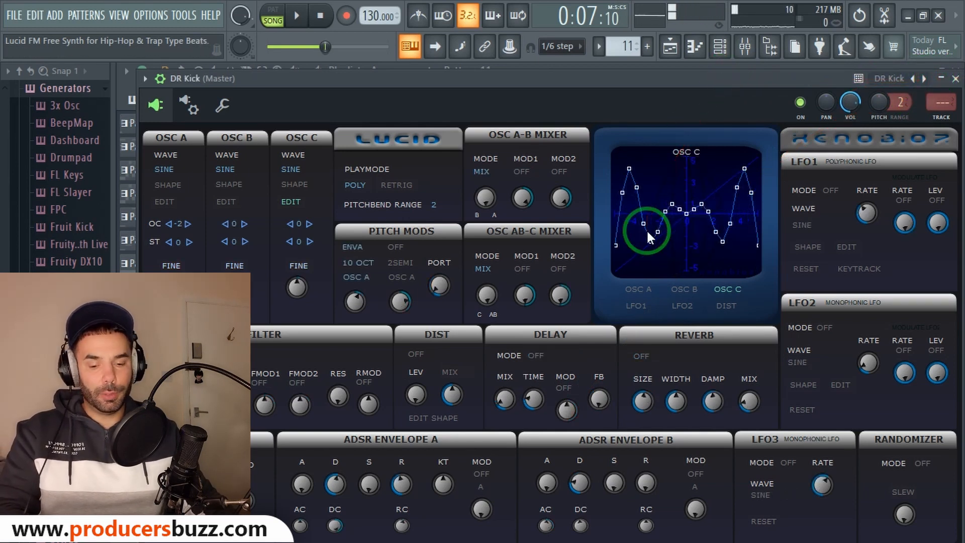
pyautogui.click(923, 79)
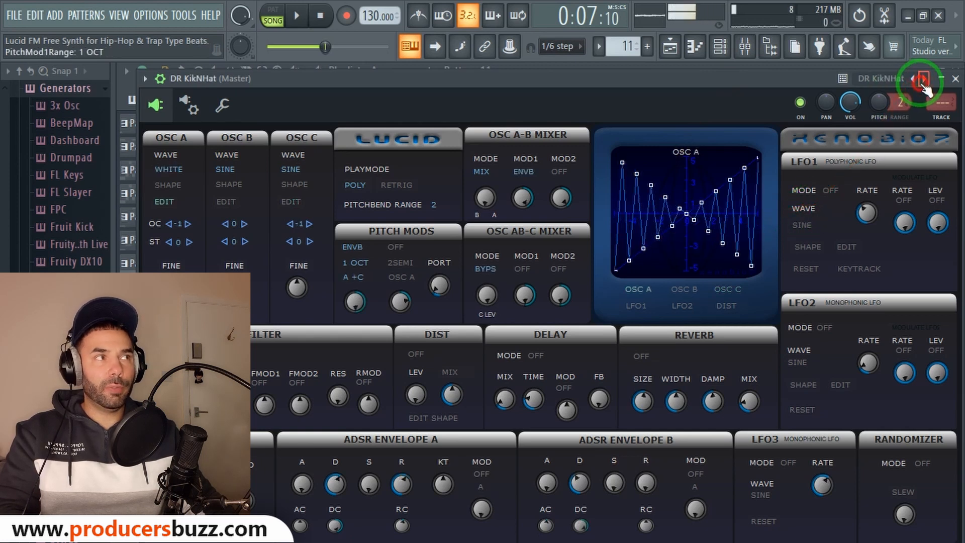
pyautogui.click(923, 79)
pyautogui.click(923, 79)
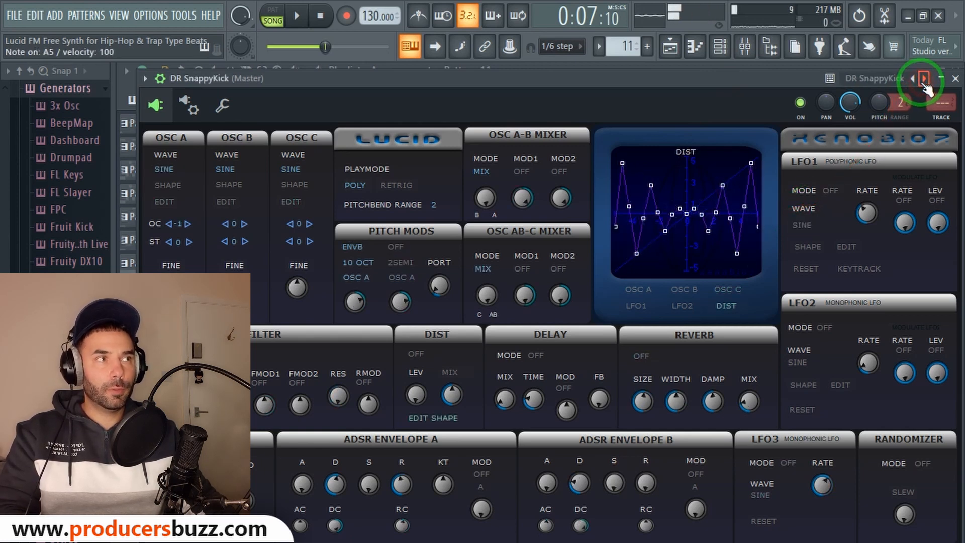
pyautogui.click(923, 78)
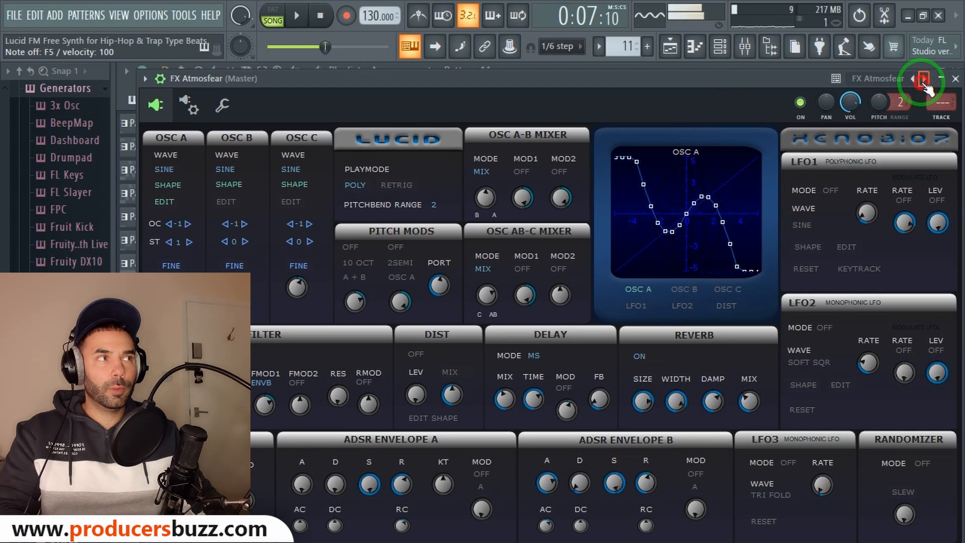
pyautogui.click(923, 78)
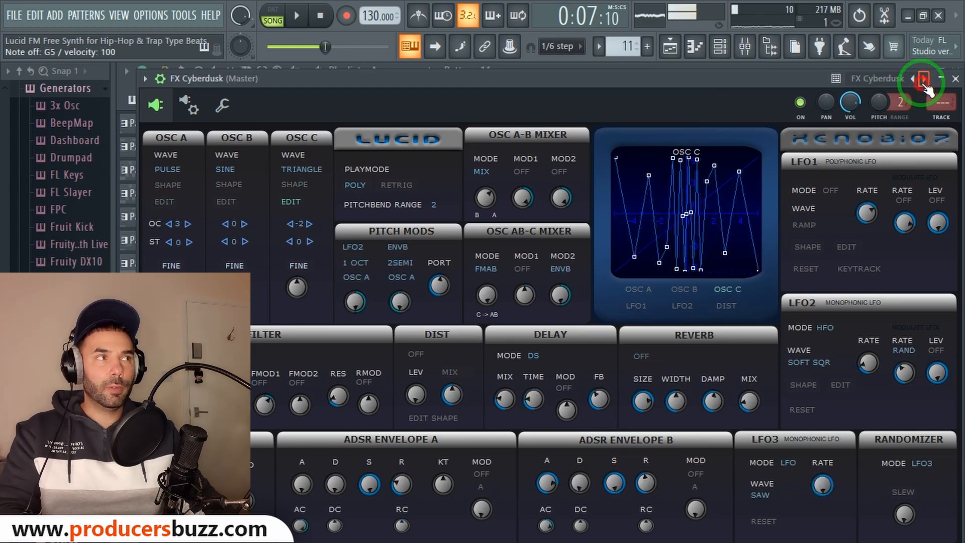
pyautogui.click(924, 79)
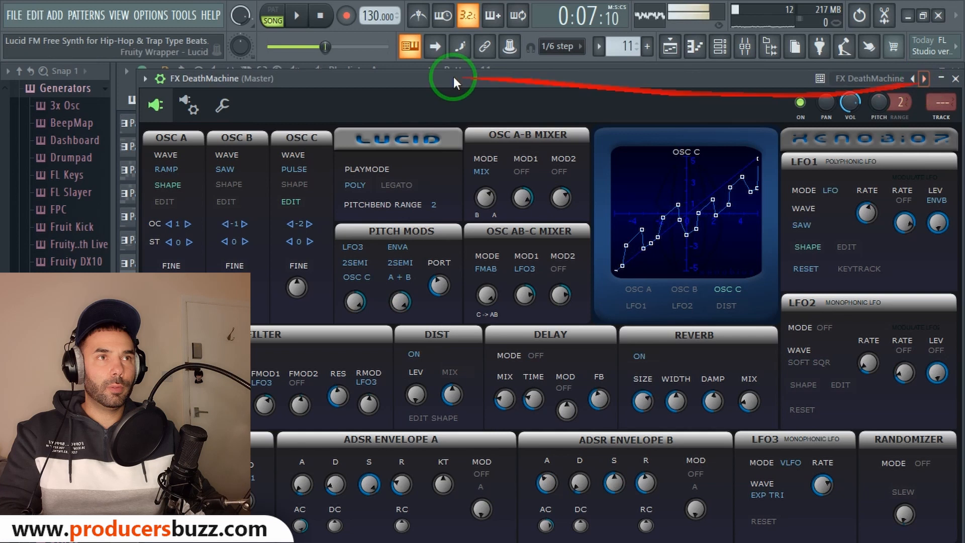
# - Load the SY Tortion preset from the full preset list, then advance to SY Triangle
pyautogui.click(144, 78)
pyautogui.moveTo(161, 123)
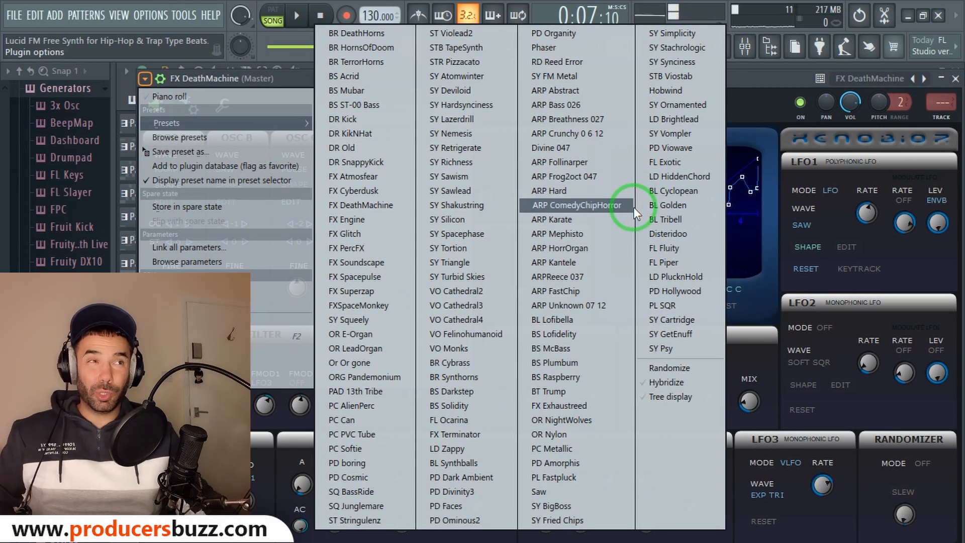
pyautogui.click(452, 247)
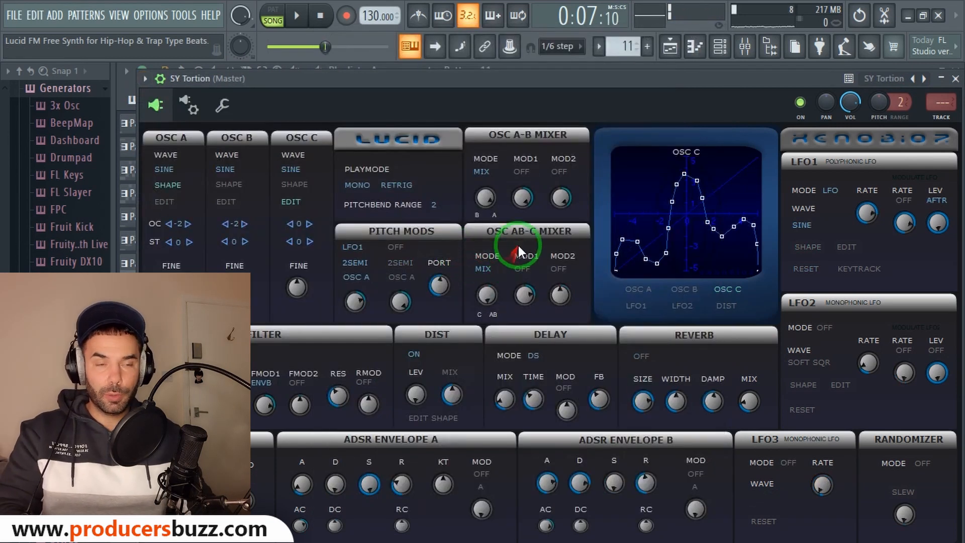
pyautogui.click(923, 79)
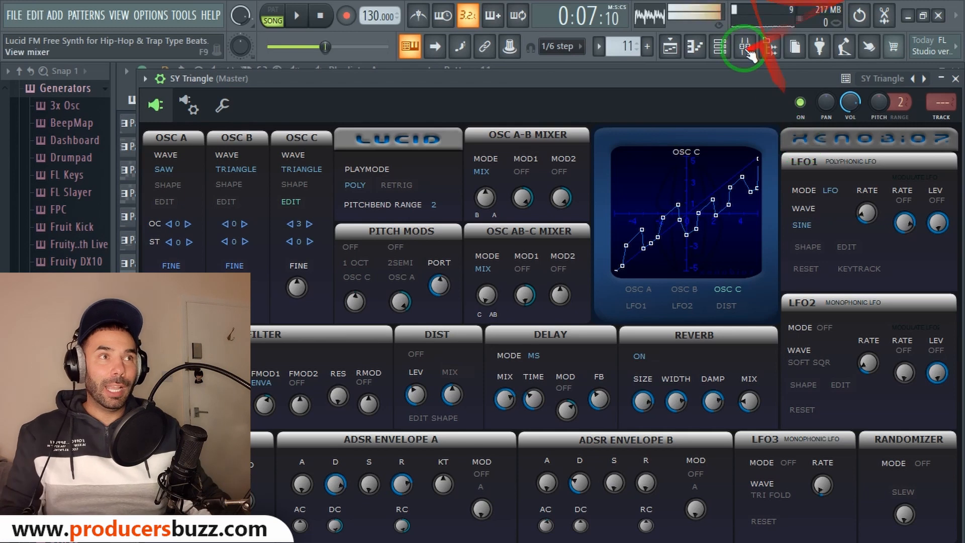
# - Switch to the browser and review the Lucid FM Synth page's preset information and its Manual installation download section
pyautogui.hotkey('alt', 'Tab')
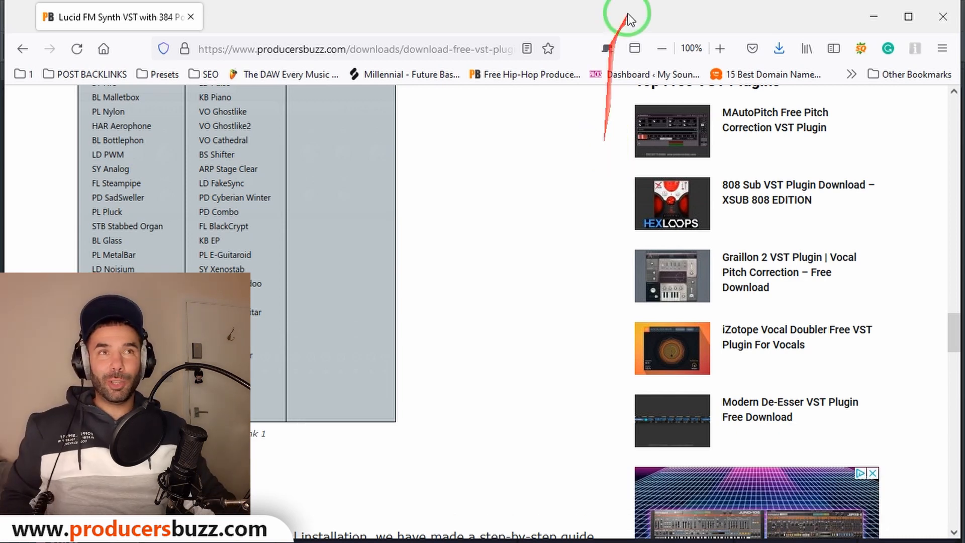
pyautogui.scroll(4, 461, 255)
pyautogui.scroll(8, 502, 278)
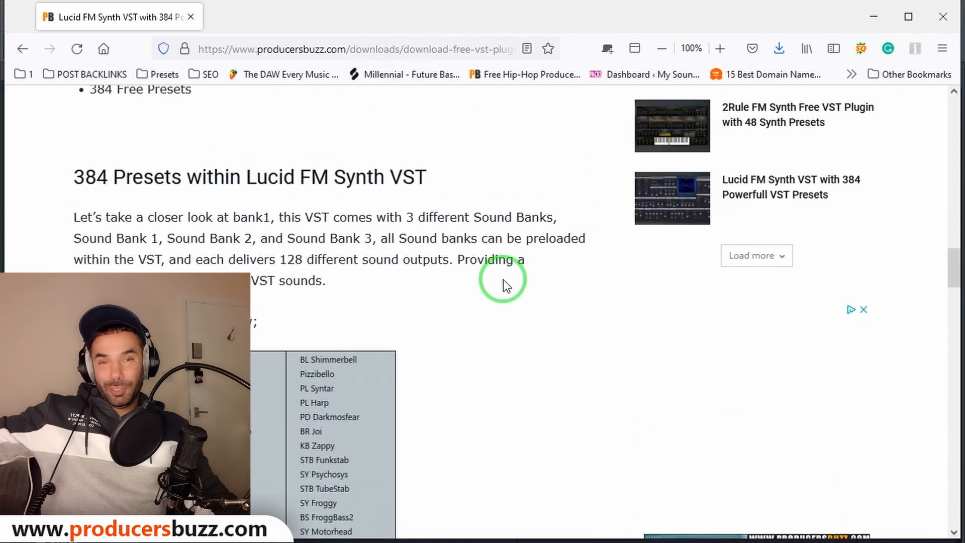
pyautogui.scroll(-10, 504, 286)
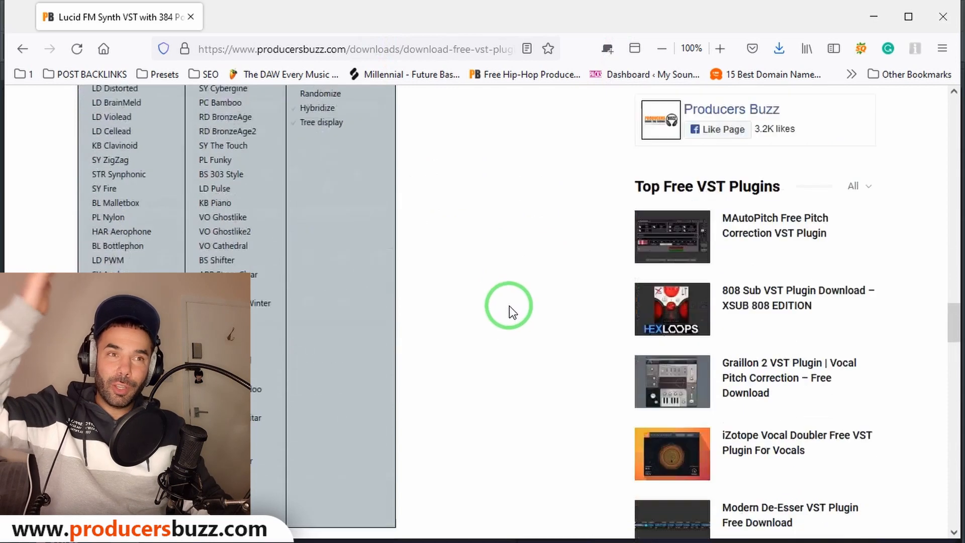
pyautogui.scroll(-8, 508, 317)
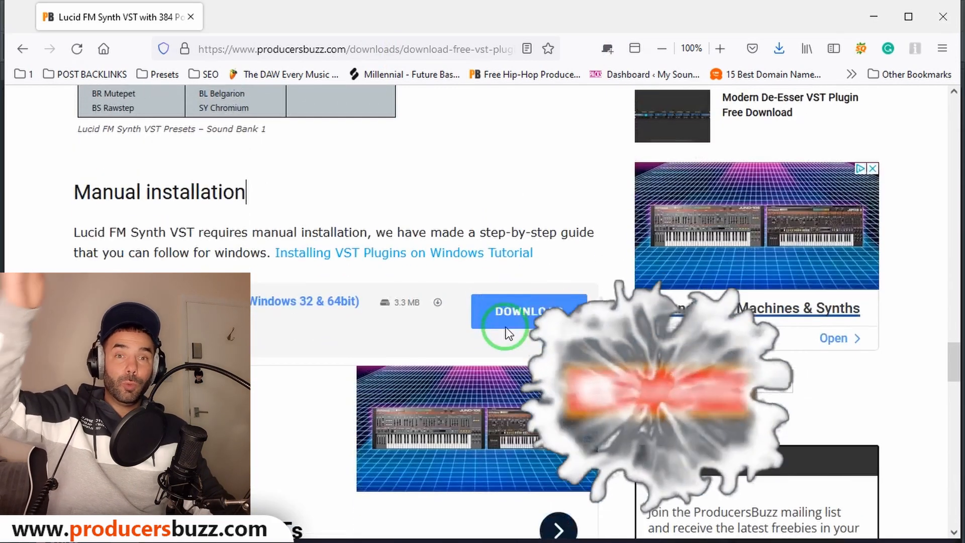
pyautogui.scroll(-2, 505, 327)
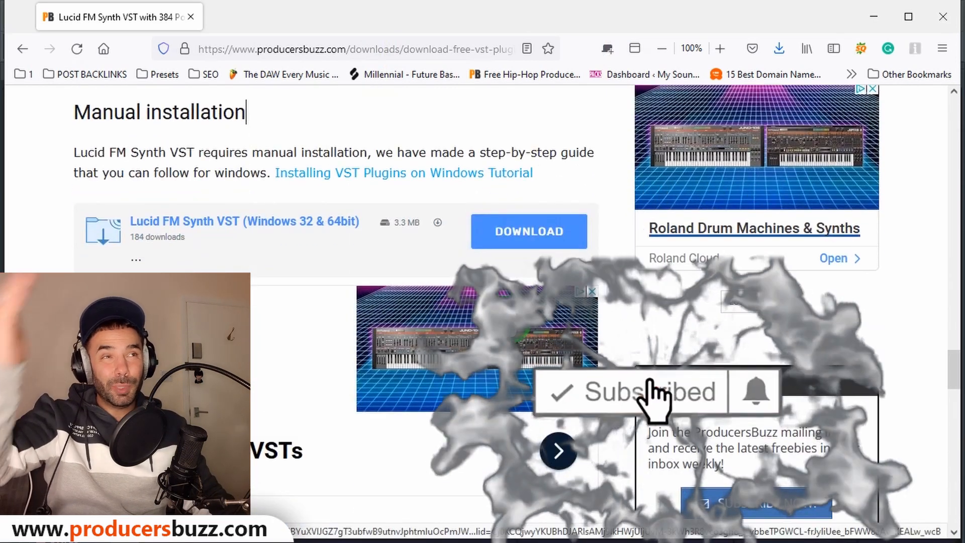